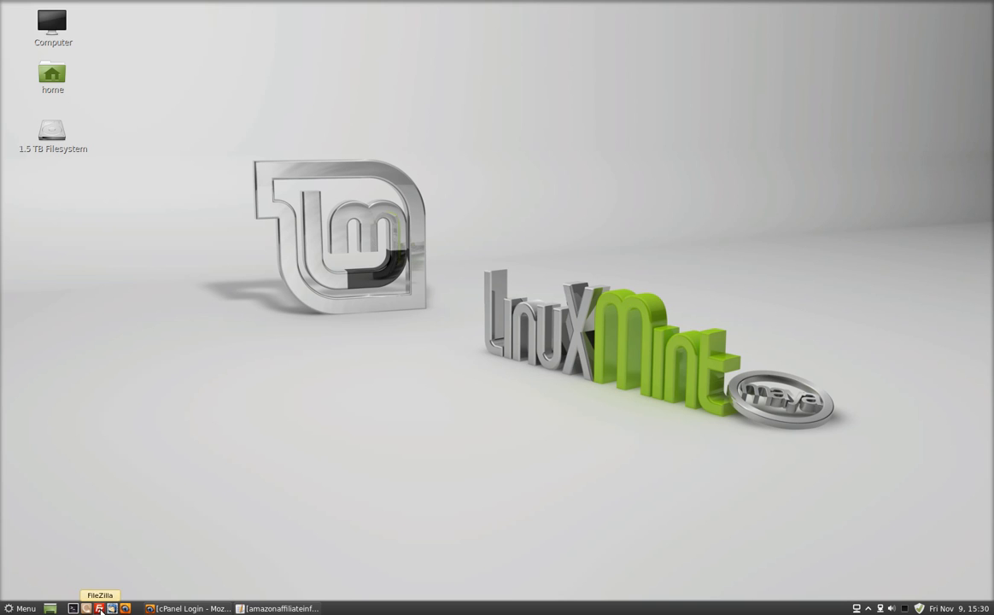
{"action": "left_click", "coordinate": [10, 608]}
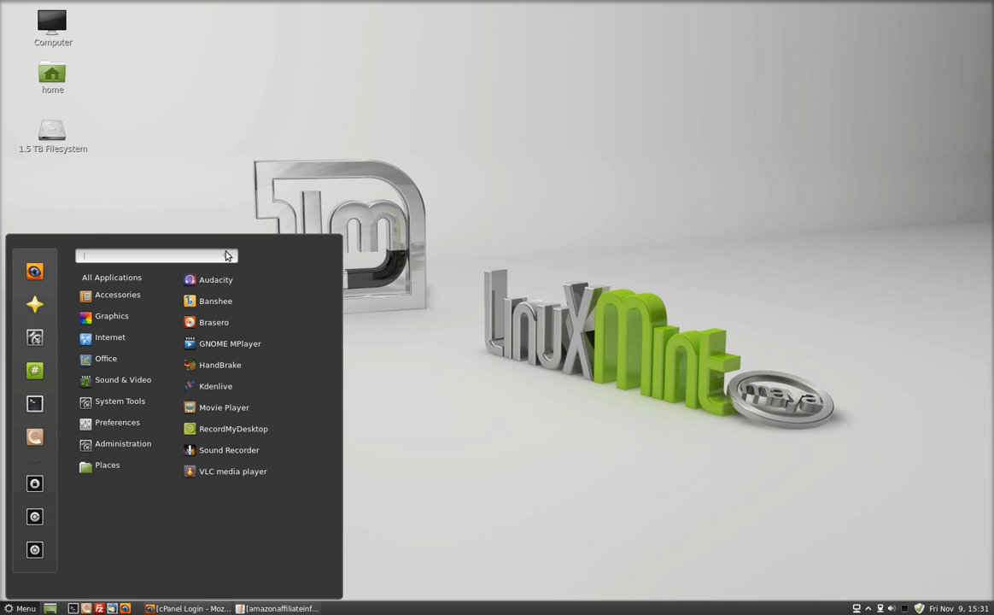
{"action": "left_click", "coordinate": [527, 296]}
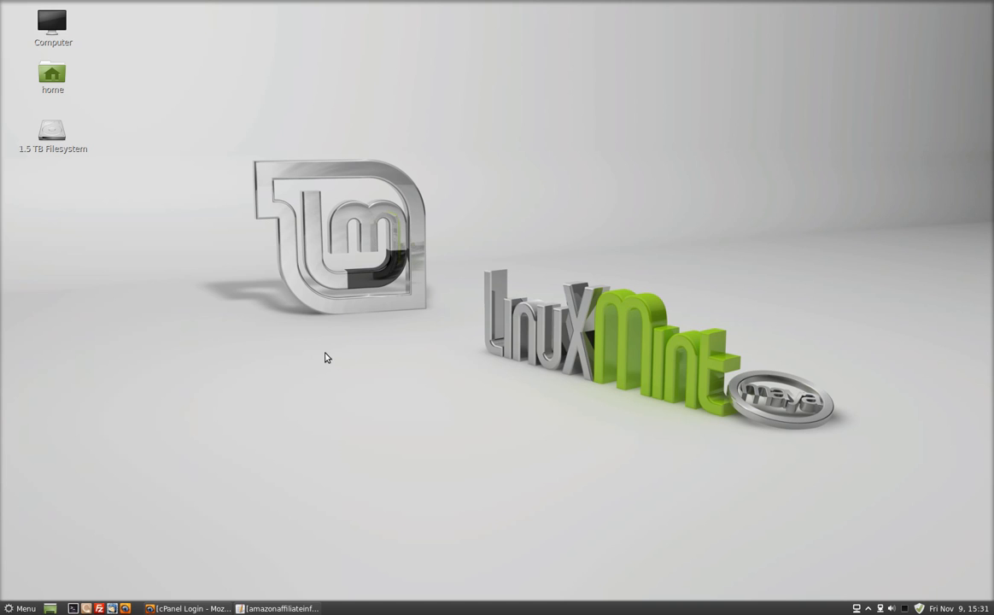
{"action": "left_click", "coordinate": [189, 610]}
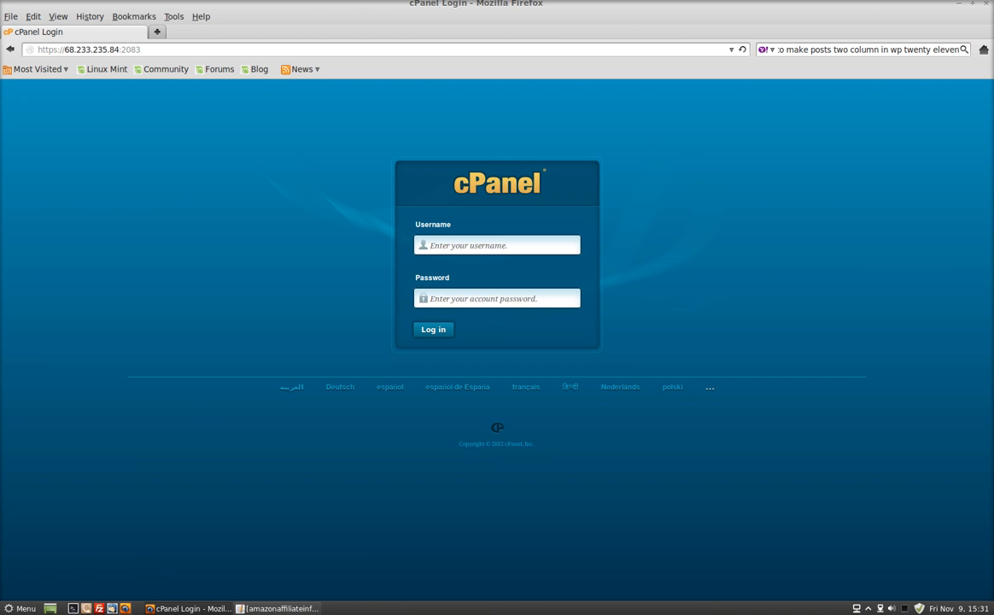
- Switch to FileZilla and add a new Site Manager entry named the-wordpress-warrior.com
{"action": "left_click", "coordinate": [99, 608]}
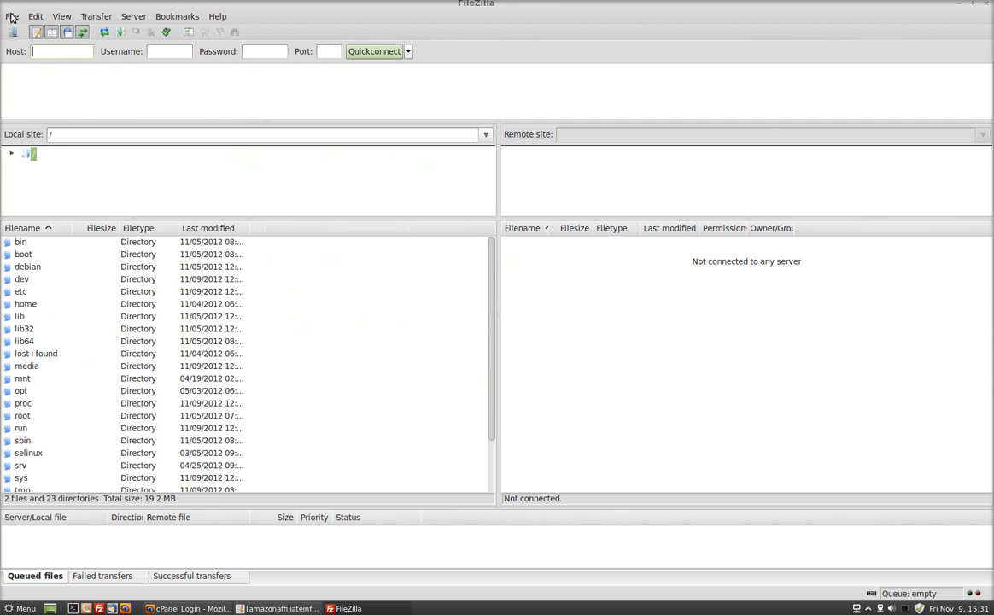
{"action": "left_click", "coordinate": [11, 16]}
{"action": "left_click", "coordinate": [24, 30]}
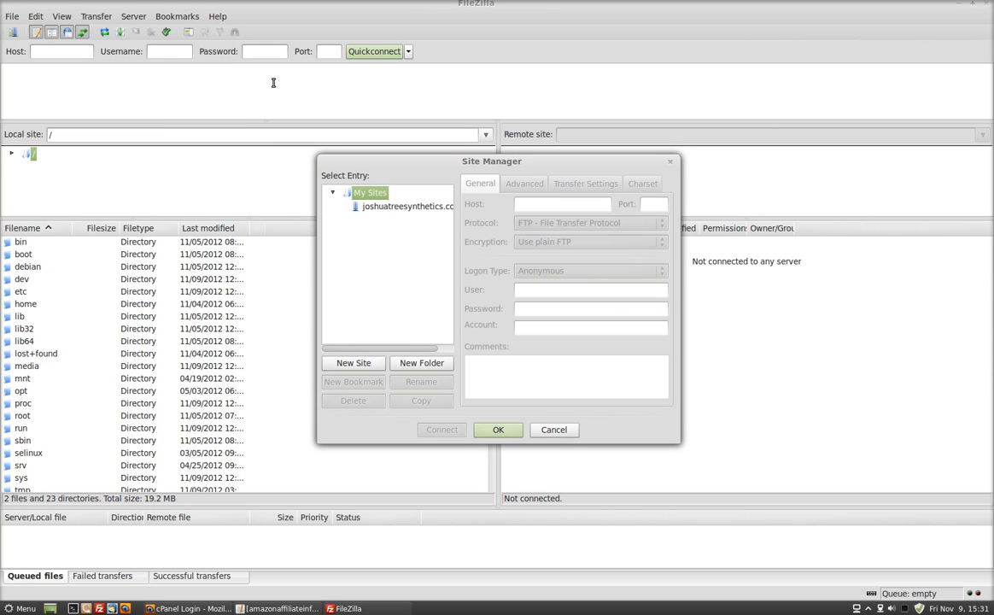
{"action": "left_click", "coordinate": [353, 363]}
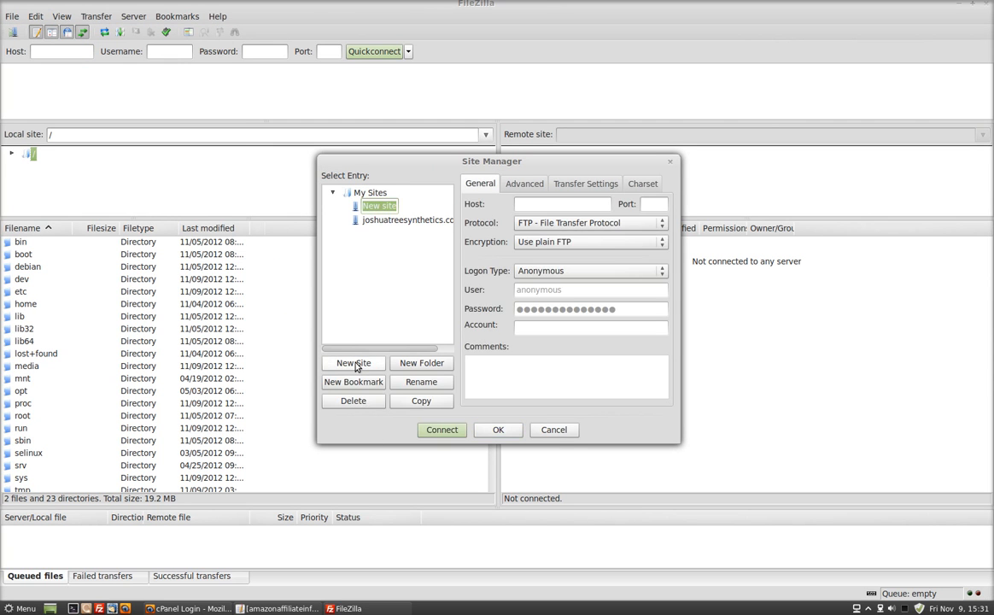
{"action": "type", "text": "the-wordpress"}
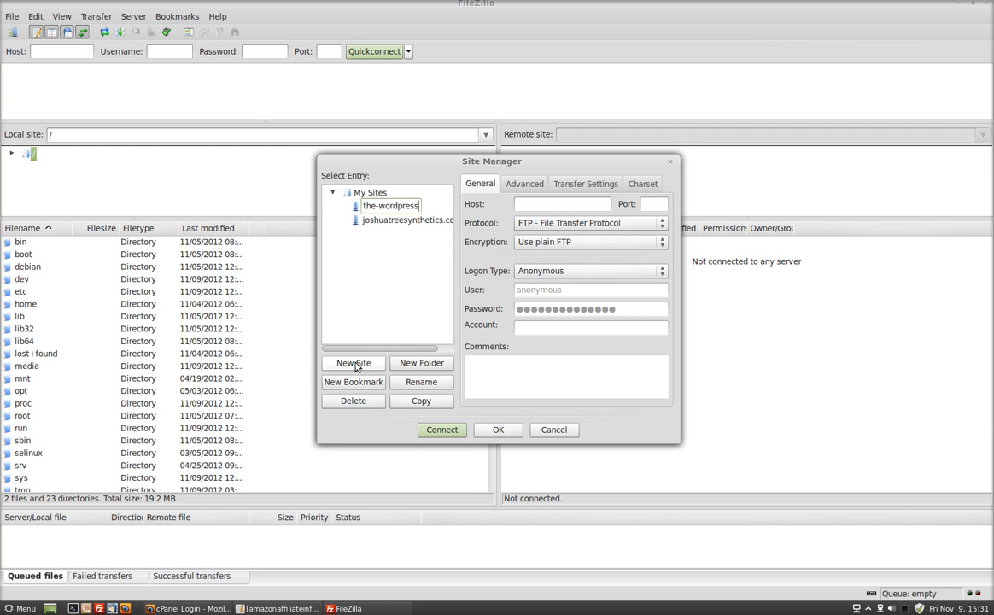
{"action": "type", "text": "-warrior.com"}
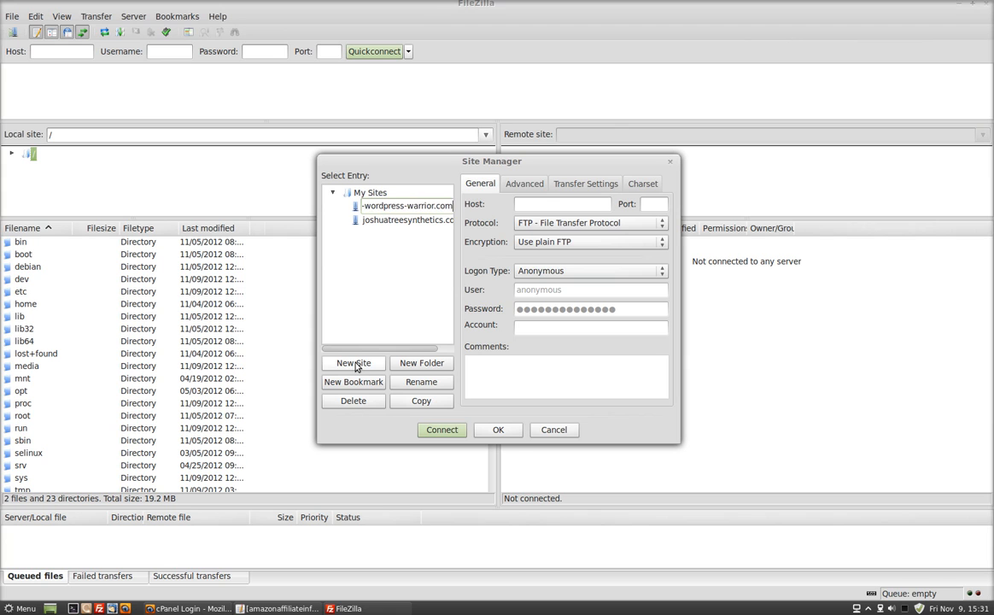
- Set the new site's host to ftp.the-wordpress-warrior.com and its logon type to Normal
{"action": "left_click", "coordinate": [564, 205]}
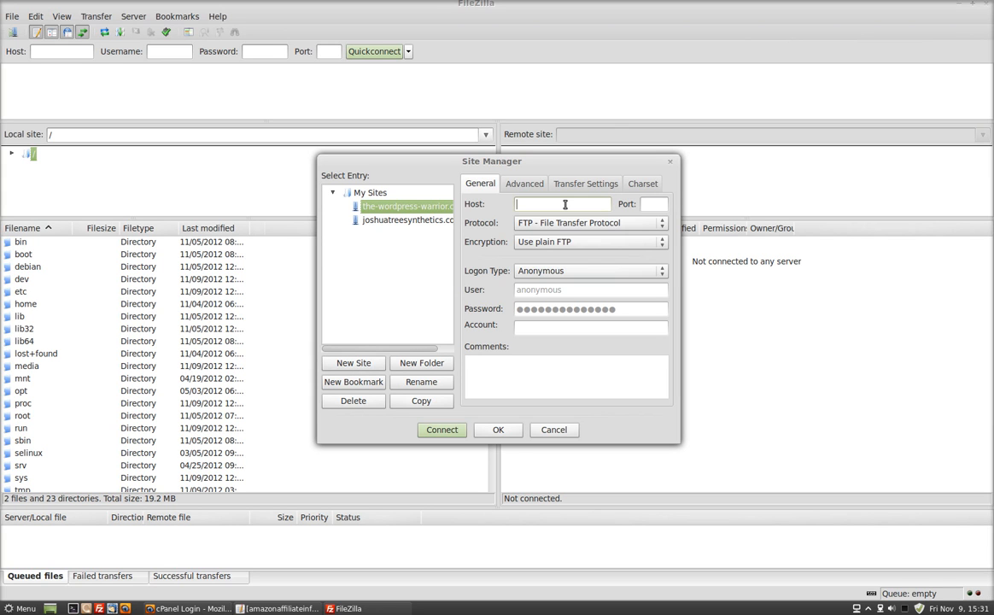
{"action": "type", "text": "ftp.the-wordpre"}
{"action": "type", "text": "ss-warrior.com"}
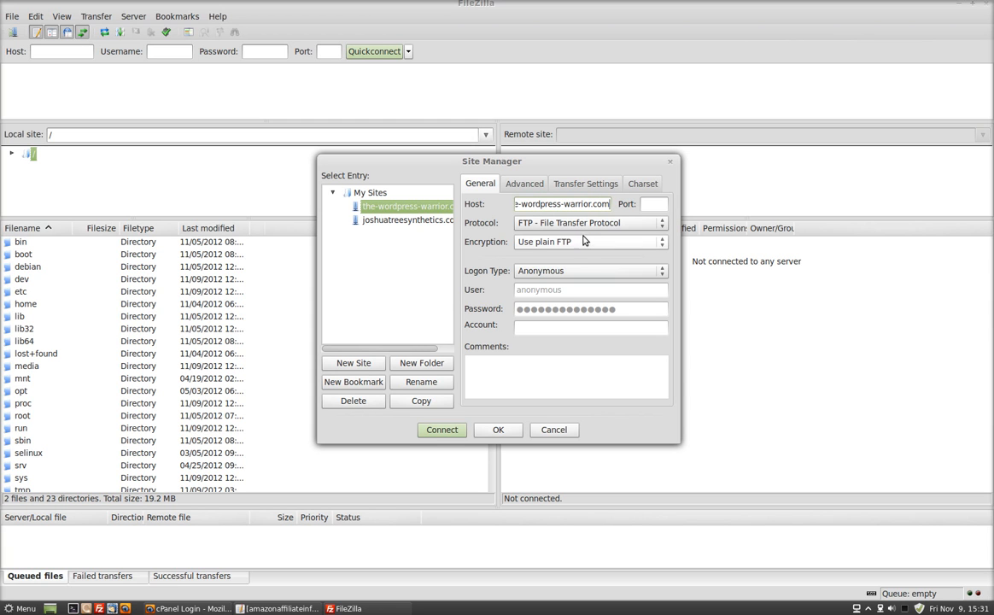
{"action": "left_click", "coordinate": [573, 270]}
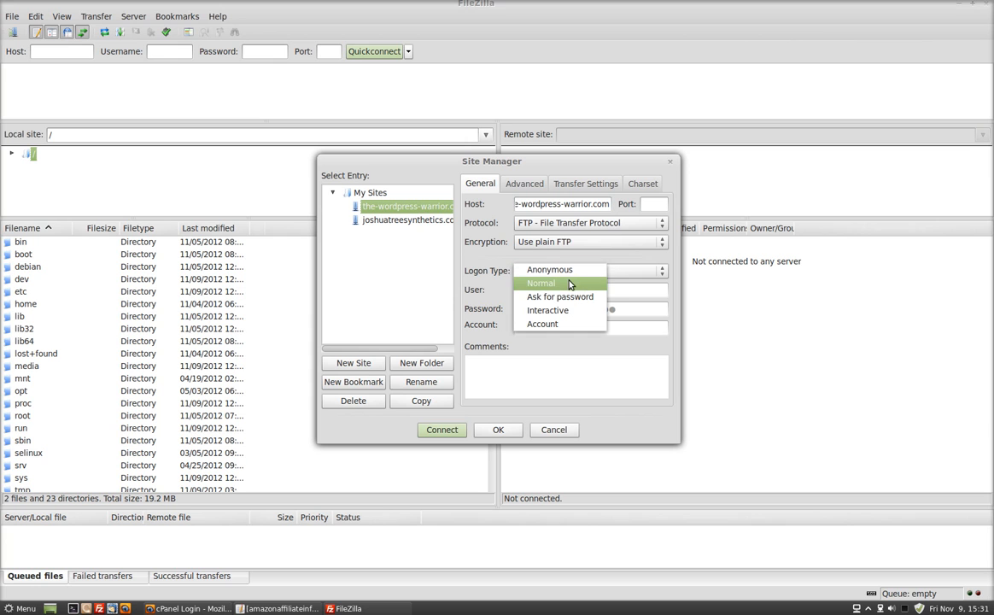
{"action": "left_click", "coordinate": [570, 284]}
- Enter warrior as the site's user, fill in the account password, and connect to the server
{"action": "left_click_drag", "start_coordinate": [571, 288], "coordinate": [466, 261]}
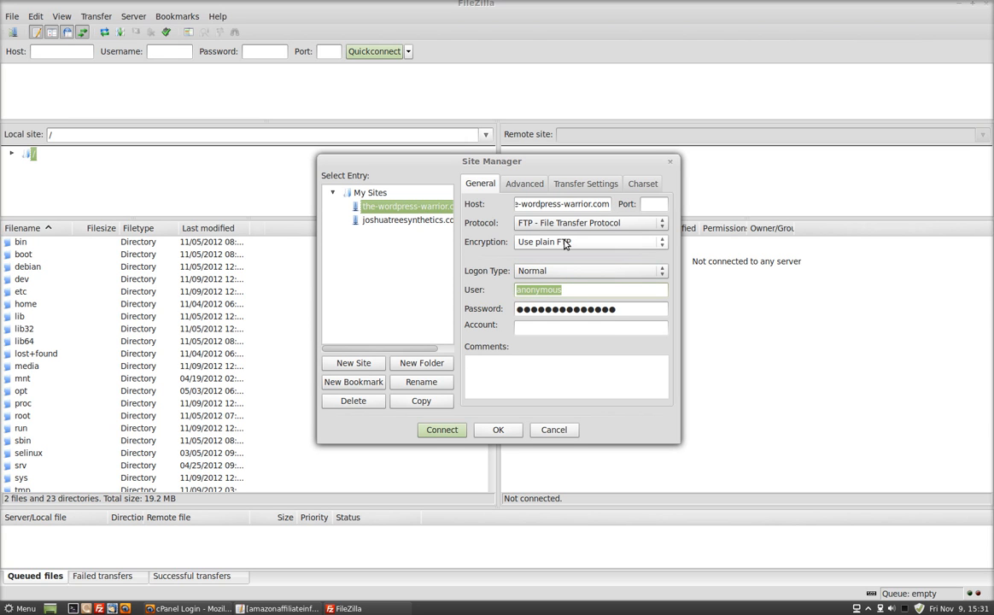
{"action": "type", "text": "warrior"}
{"action": "key", "text": "Tab"}
{"action": "type", "text": "p************"}
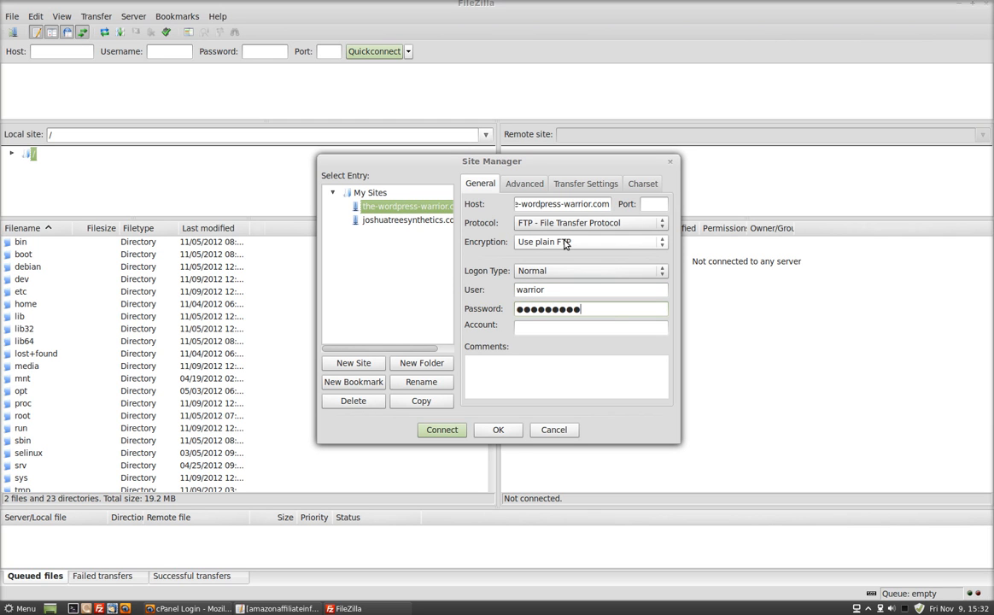
{"action": "type", "text": "********"}
{"action": "left_click", "coordinate": [452, 431]}
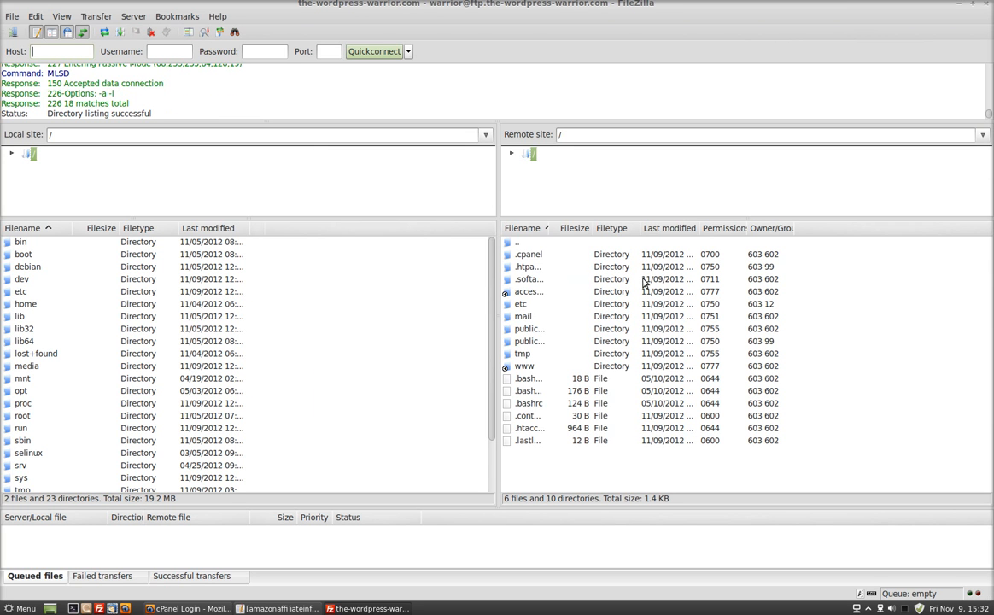
- Switch to Firefox and open wordpress.org in a new tab
{"action": "left_click", "coordinate": [196, 610]}
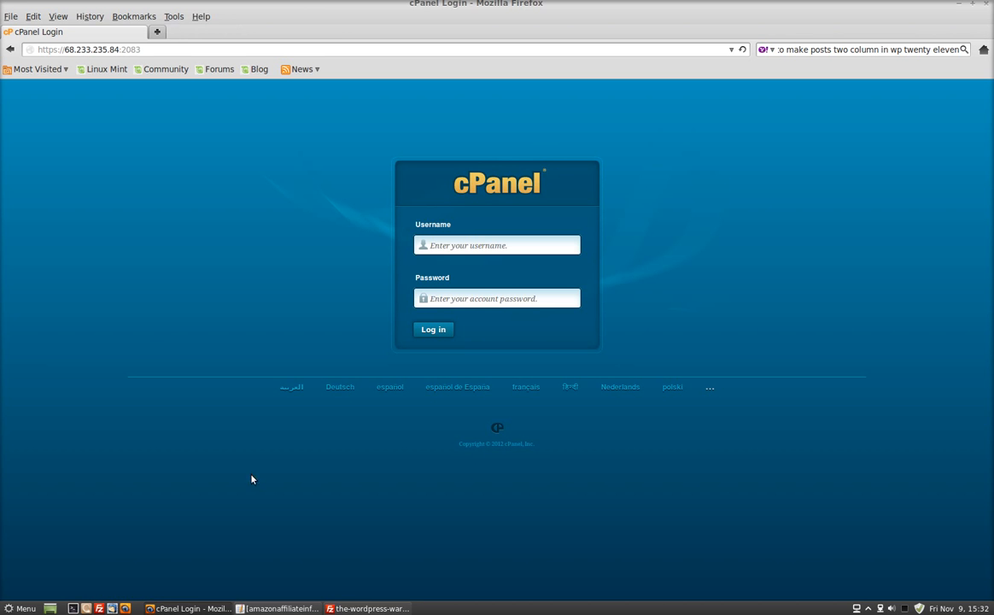
{"action": "left_click", "coordinate": [154, 35]}
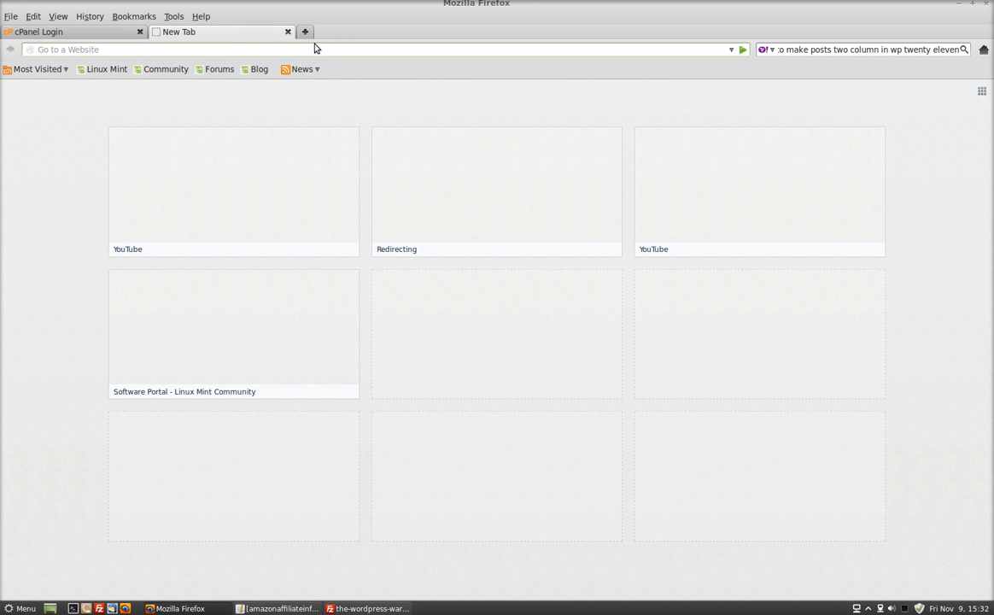
{"action": "type", "text": "worpdr"}
{"action": "key", "text": "BackSpace"}
{"action": "key", "text": "BackSpace"}
{"action": "key", "text": "BackSpace"}
{"action": "key", "text": "BackSpace"}
{"action": "key", "text": "BackSpace"}
{"action": "type", "text": "dpress"}
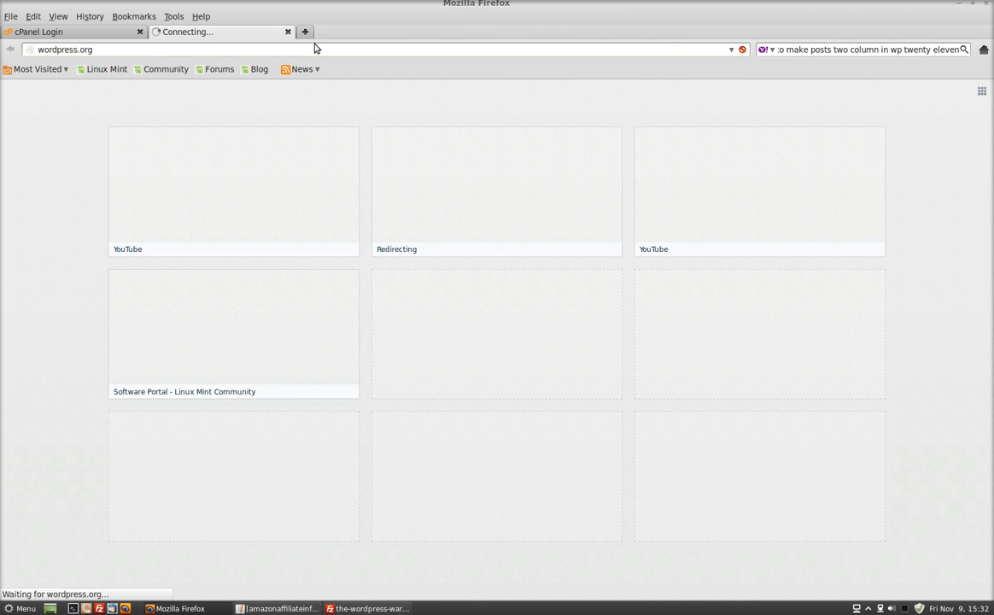
{"action": "type", "text": ".org"}
{"action": "key", "text": "Return"}
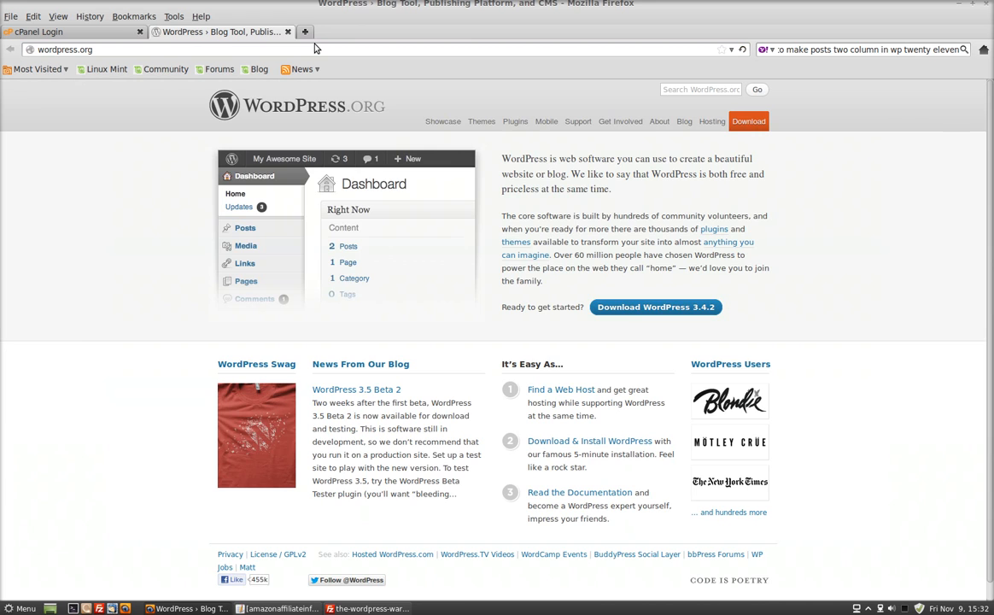
- Download the WordPress 3.4.2 zip archive and save it in the Downloads folder
{"action": "left_click", "coordinate": [641, 304]}
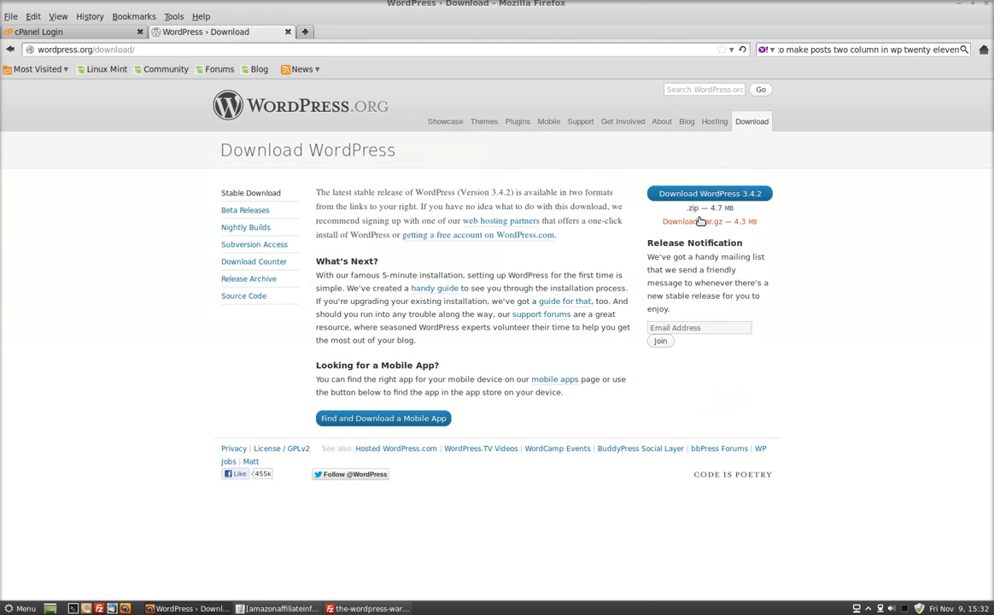
{"action": "left_click", "coordinate": [707, 195]}
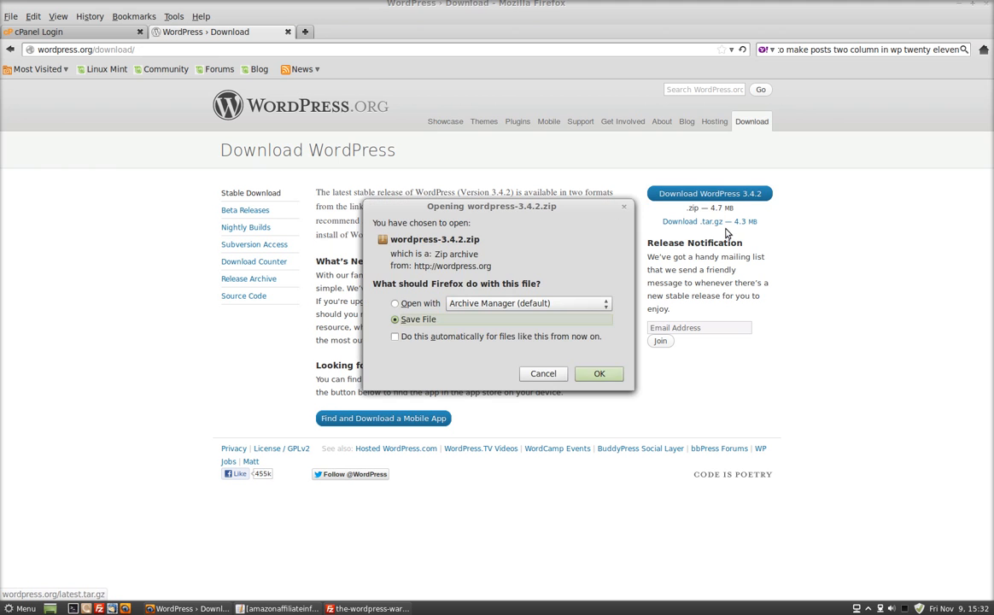
{"action": "left_click", "coordinate": [597, 374]}
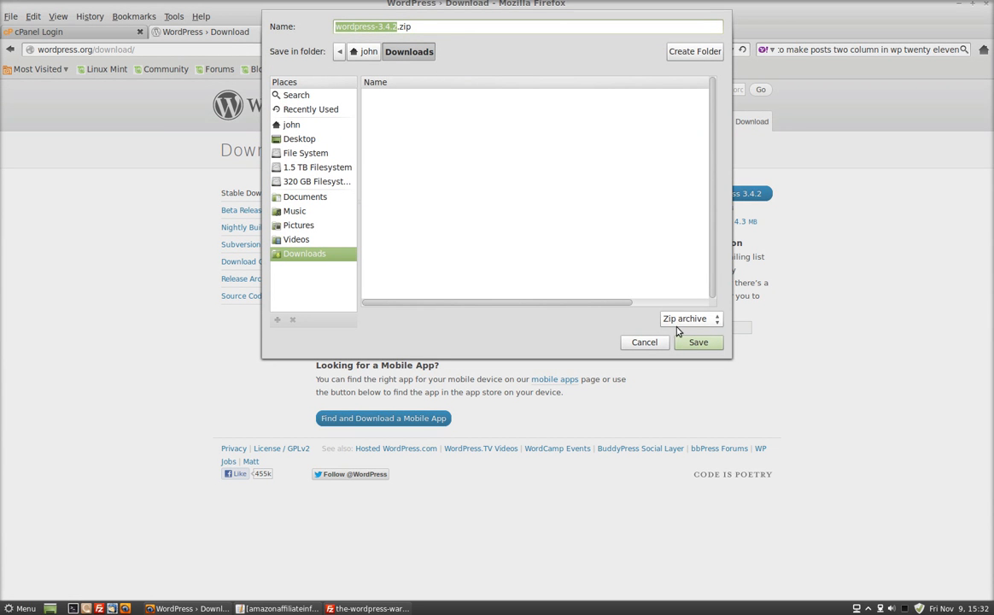
{"action": "left_click", "coordinate": [697, 342]}
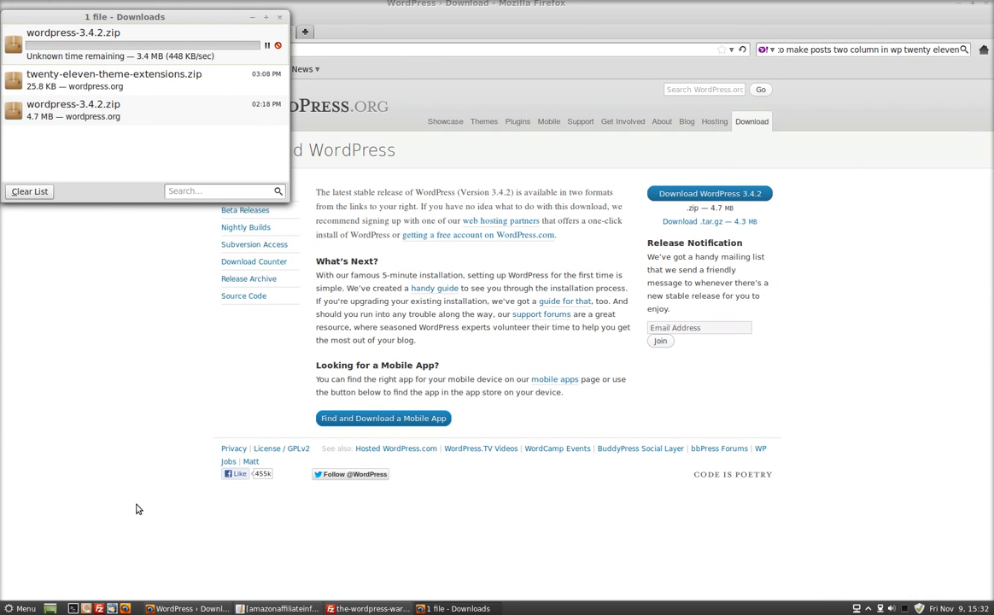
- Switch to the file manager and extract wordpress-3.4.2.zip within the Downloads folder
{"action": "left_click", "coordinate": [86, 609]}
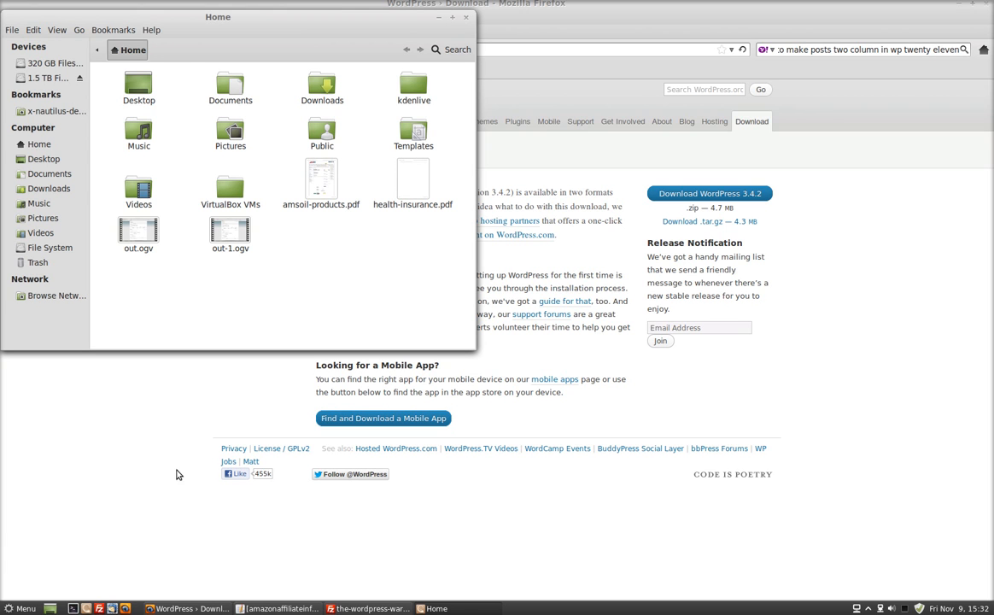
{"action": "double_click", "coordinate": [324, 87]}
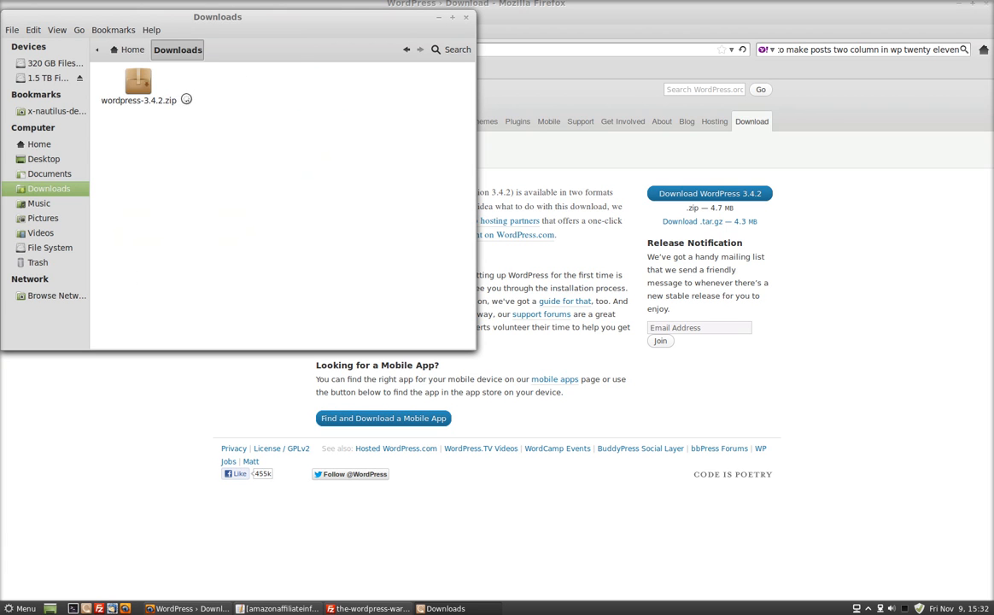
{"action": "left_click", "coordinate": [144, 85]}
{"action": "right_click", "coordinate": [145, 87]}
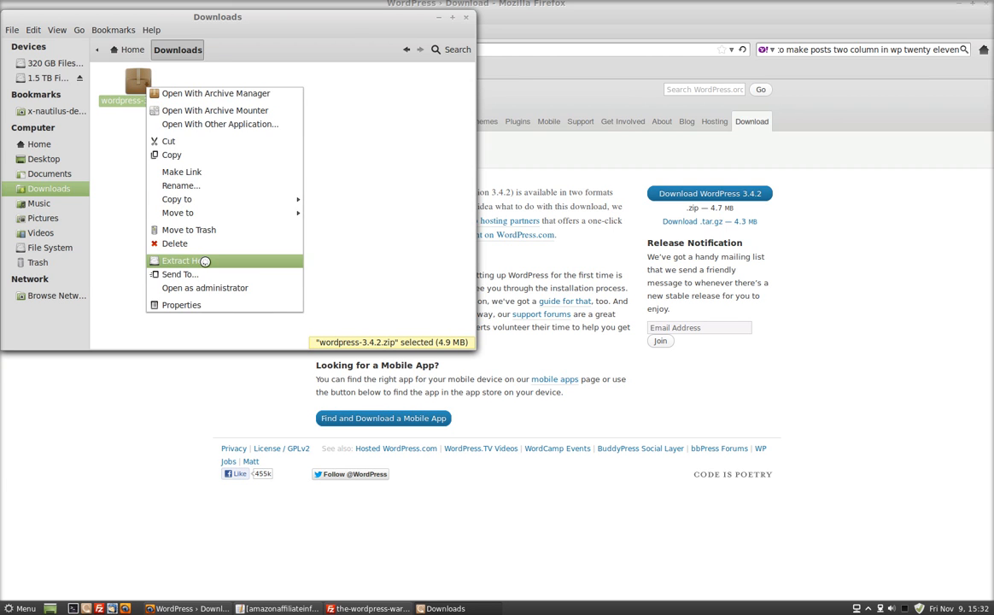
{"action": "left_click", "coordinate": [205, 261]}
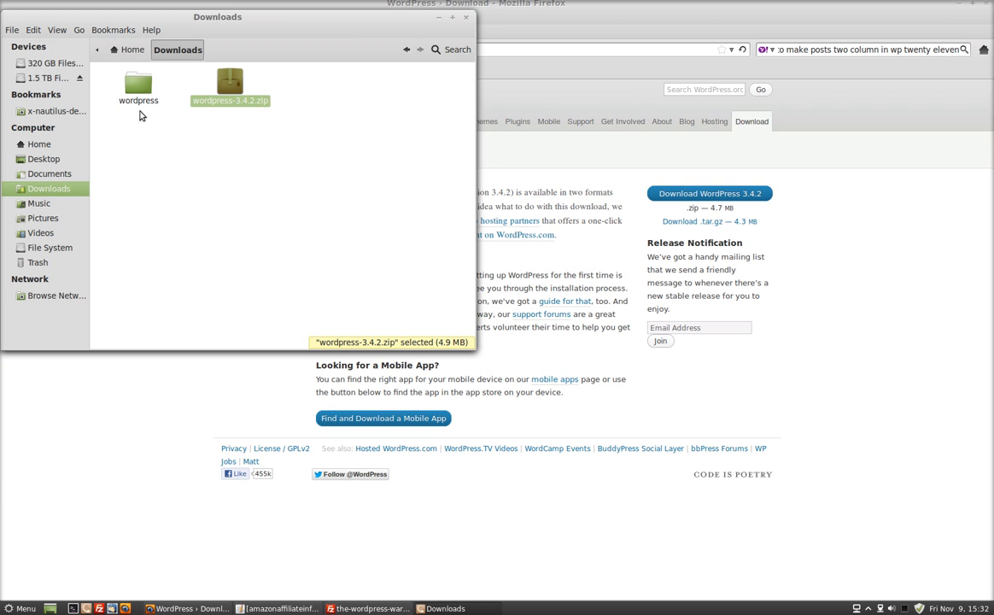
- Inspect the contents of the extracted wordpress folder and return to the Downloads folder
{"action": "double_click", "coordinate": [138, 85]}
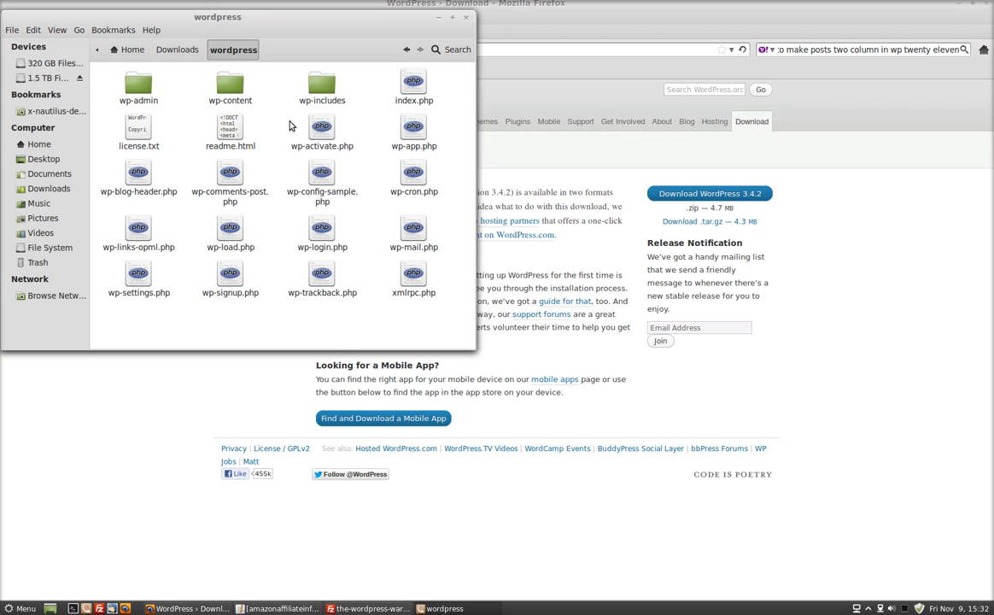
{"action": "left_click", "coordinate": [178, 50]}
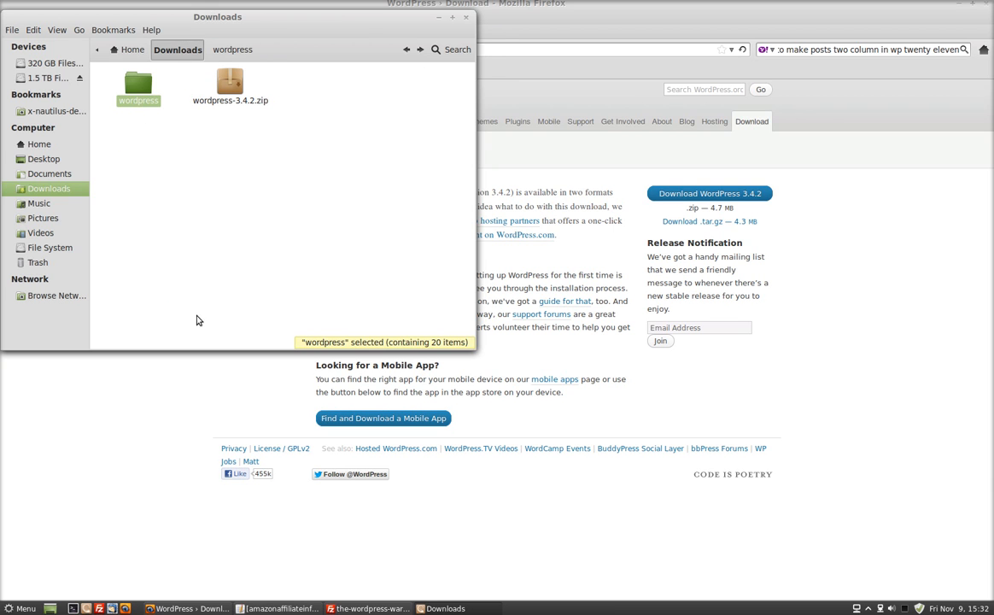
{"action": "left_click", "coordinate": [682, 489]}
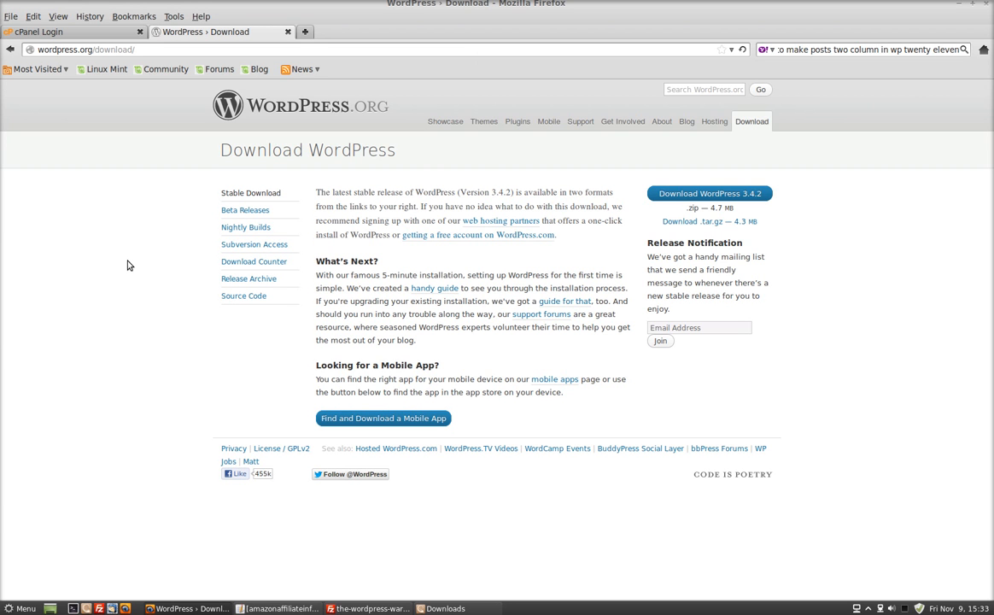
- Switch to FileZilla and connect to the saved the-wordpress-warrior.com site in an additional tab
{"action": "left_click", "coordinate": [365, 608]}
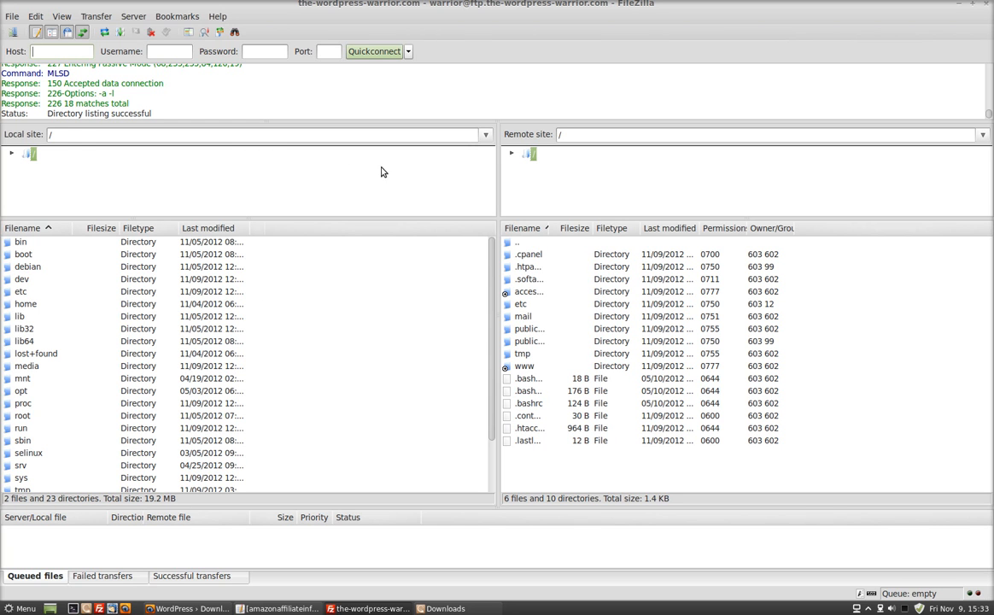
{"action": "left_click", "coordinate": [14, 16]}
{"action": "left_click", "coordinate": [34, 25]}
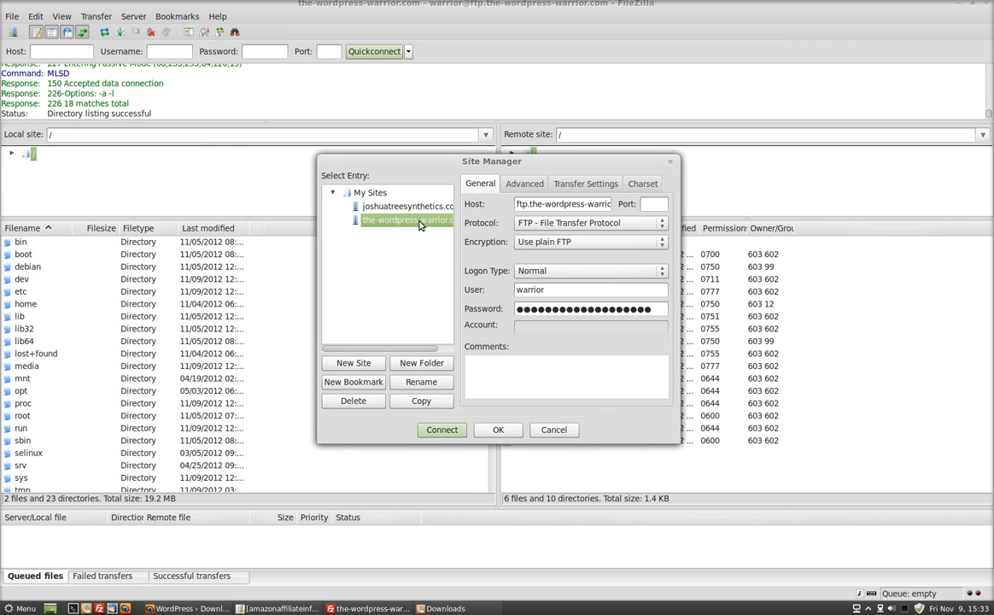
{"action": "left_click", "coordinate": [441, 429]}
{"action": "left_click", "coordinate": [470, 328]}
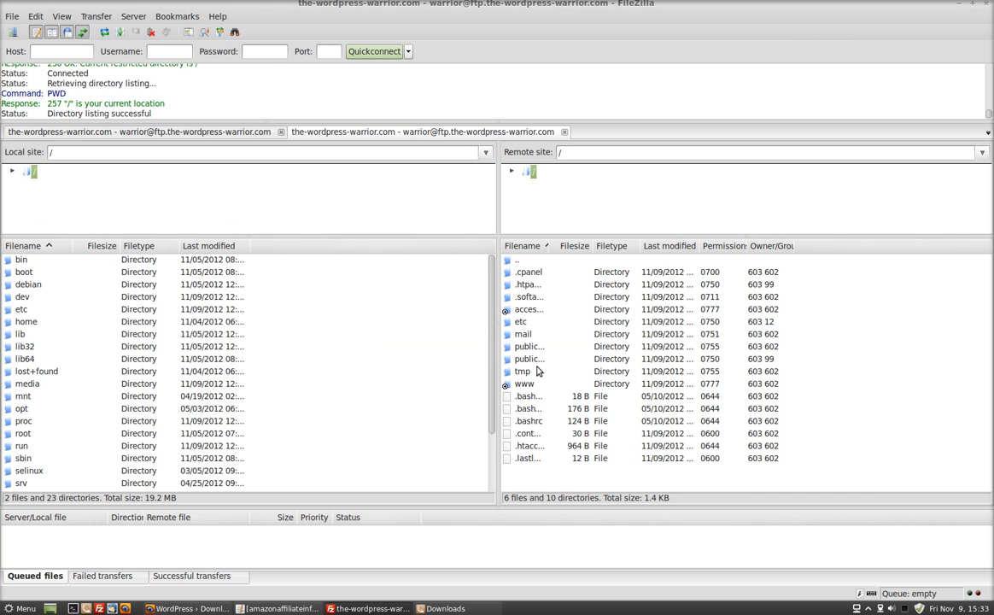
- Open public_html on the remote site and browse the local site to the extracted wordpress folder inside the home Downloads folder
{"action": "left_click", "coordinate": [539, 360]}
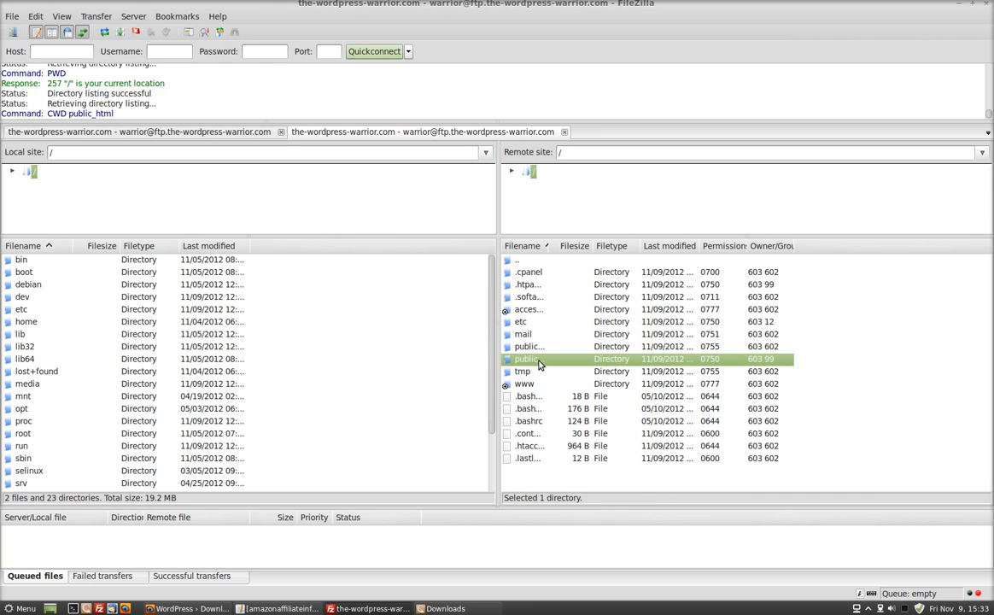
{"action": "double_click", "coordinate": [539, 359]}
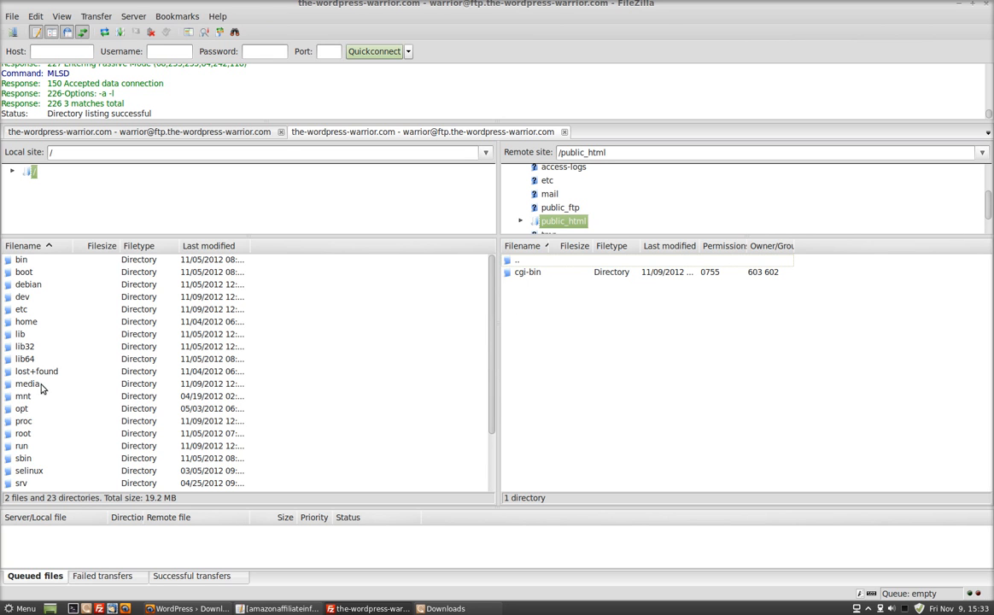
{"action": "left_click_drag", "start_coordinate": [491, 319], "coordinate": [492, 375]}
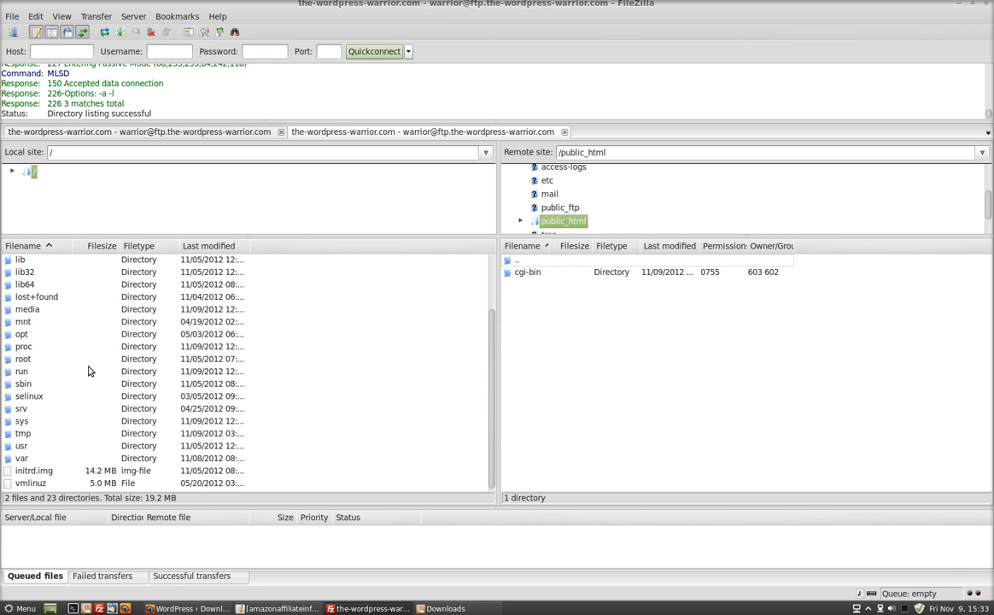
{"action": "scroll", "coordinate": [88, 370], "scroll_direction": "up", "scroll_amount": 2}
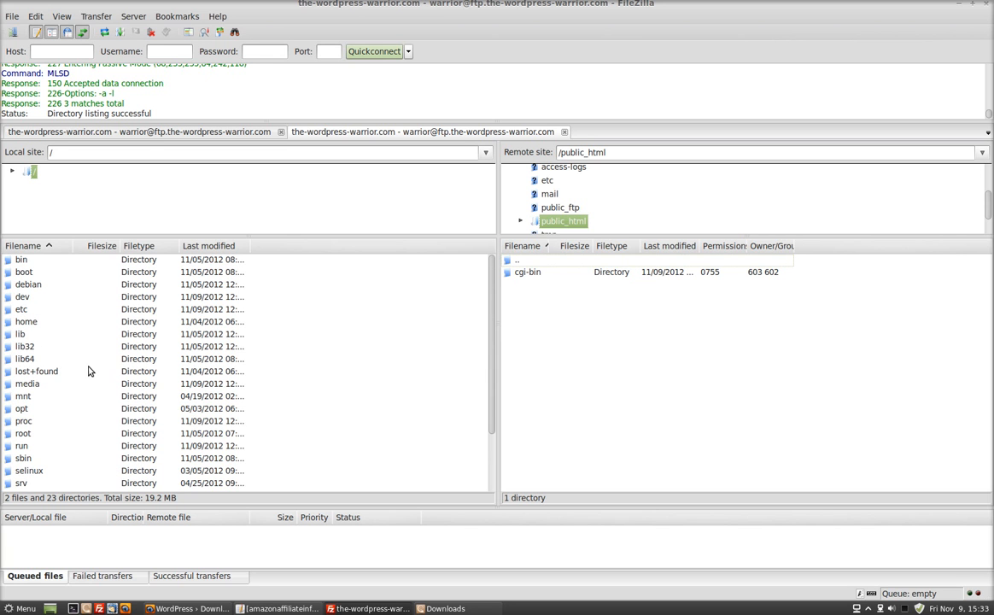
{"action": "double_click", "coordinate": [31, 321]}
{"action": "left_click", "coordinate": [26, 273]}
{"action": "double_click", "coordinate": [26, 273]}
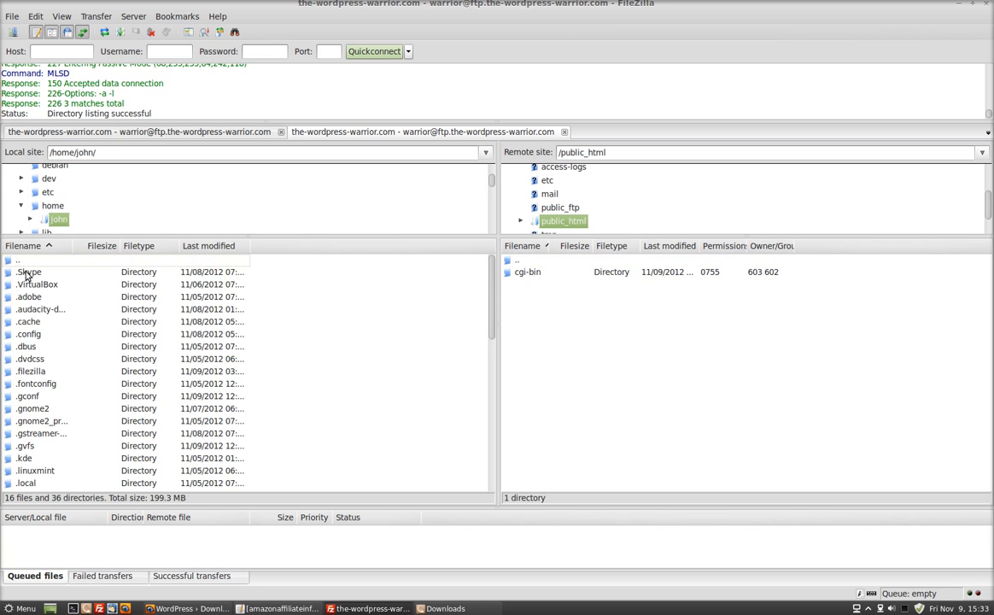
{"action": "scroll", "coordinate": [64, 465], "scroll_direction": "down", "scroll_amount": 5}
{"action": "double_click", "coordinate": [34, 432]}
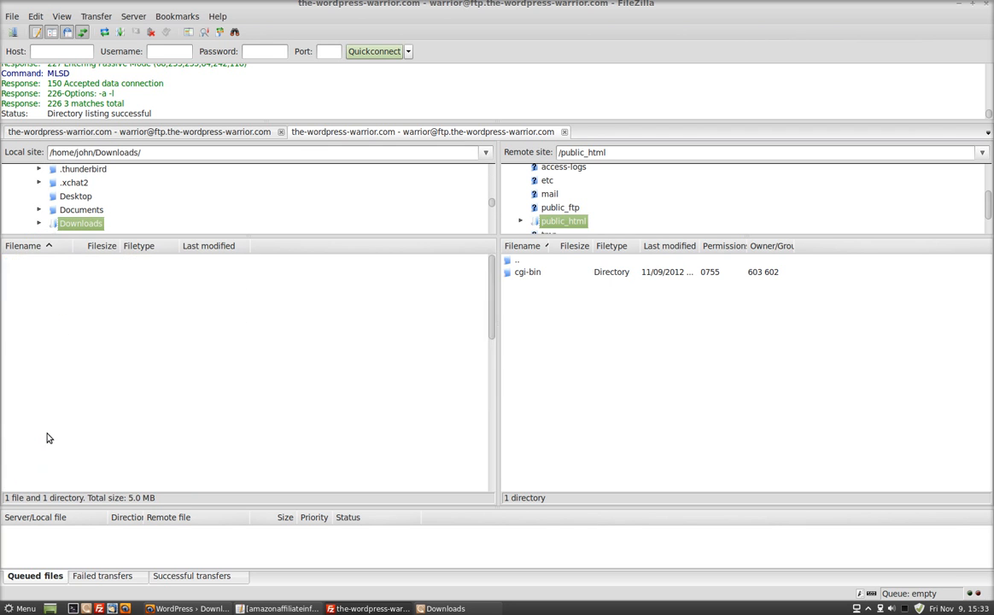
{"action": "left_click", "coordinate": [34, 273]}
{"action": "double_click", "coordinate": [35, 273]}
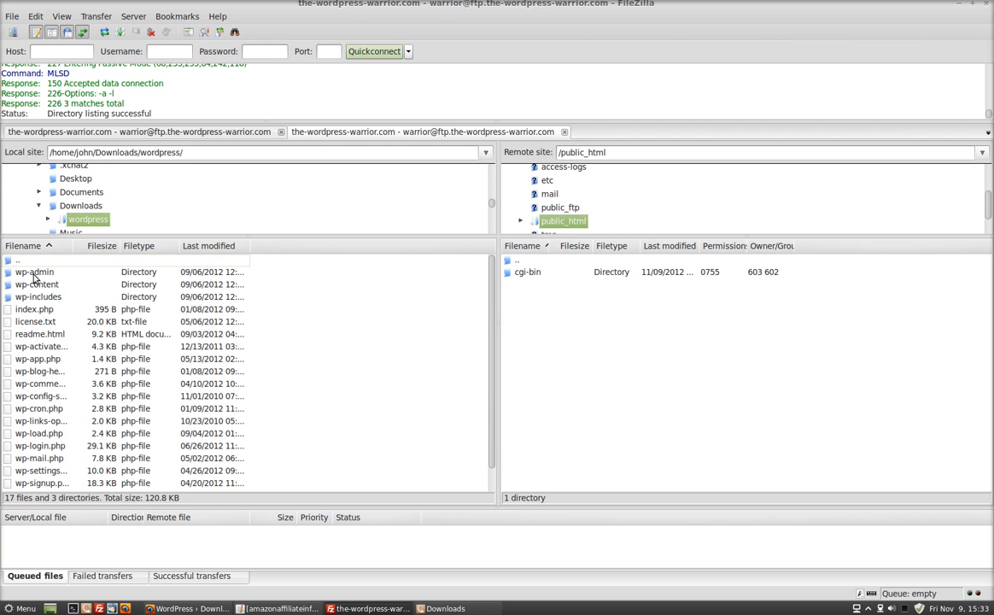
- Select all files and folders inside the local wordpress folder and upload them into public_html
{"action": "left_click", "coordinate": [34, 274]}
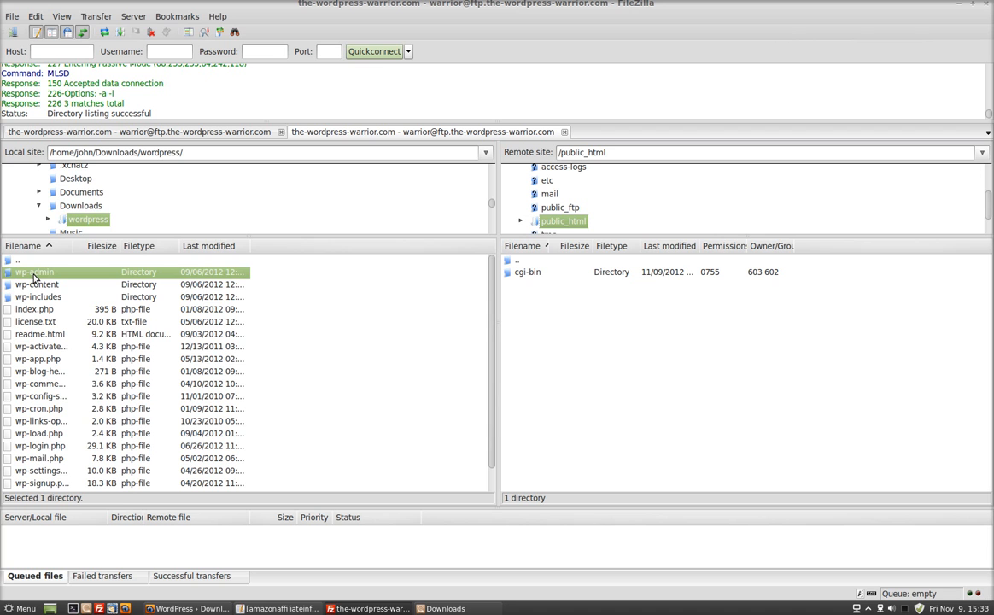
{"action": "key", "text": "shift+Down"}
{"action": "key", "text": "shift+Down"}
{"action": "key", "text": "shift+Down"}
{"action": "key", "text": "shift+Down"}
{"action": "key", "text": "shift+Down"}
{"action": "key", "text": "shift+Down"}
{"action": "key", "text": "shift+Down"}
{"action": "key", "text": "shift+Down"}
{"action": "key", "text": "shift+Down"}
{"action": "key", "text": "shift+Down"}
{"action": "key", "text": "shift+Down"}
{"action": "key", "text": "shift+Down"}
{"action": "key", "text": "shift+Down"}
{"action": "key", "text": "shift+Down"}
{"action": "key", "text": "shift+Down"}
{"action": "key", "text": "shift+Down"}
{"action": "key", "text": "shift+Down"}
{"action": "key", "text": "shift+Down"}
{"action": "key", "text": "shift+Down"}
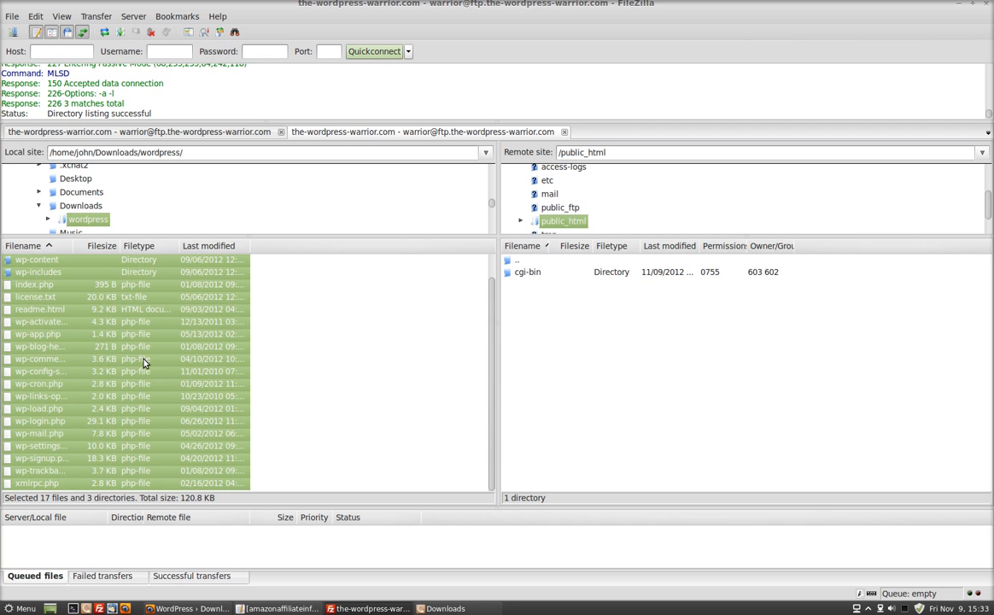
{"action": "left_click_drag", "start_coordinate": [143, 361], "coordinate": [700, 351]}
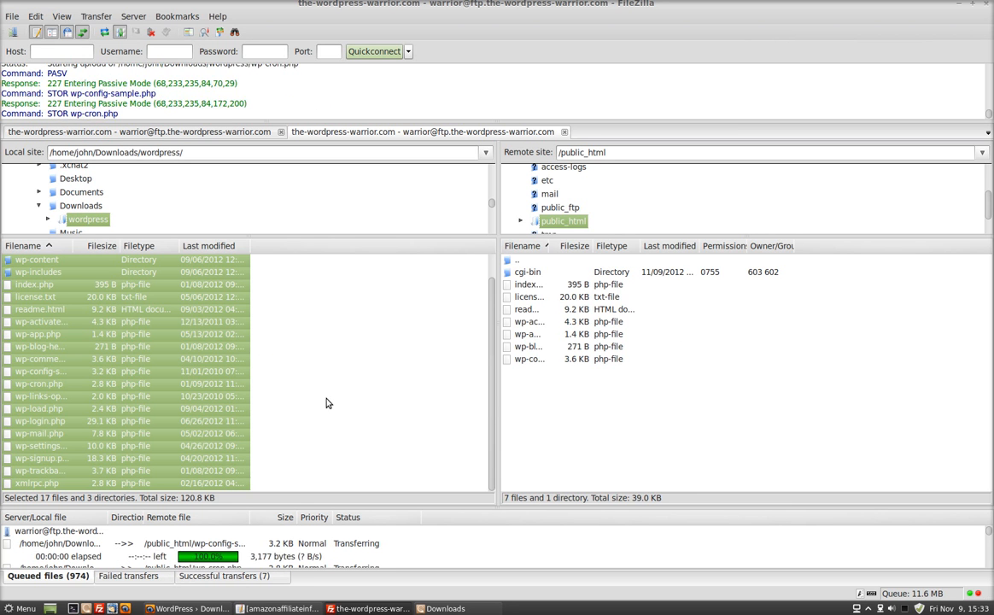
- Switch to Firefox and log in to cPanel with the account username and password
{"action": "left_click", "coordinate": [183, 608]}
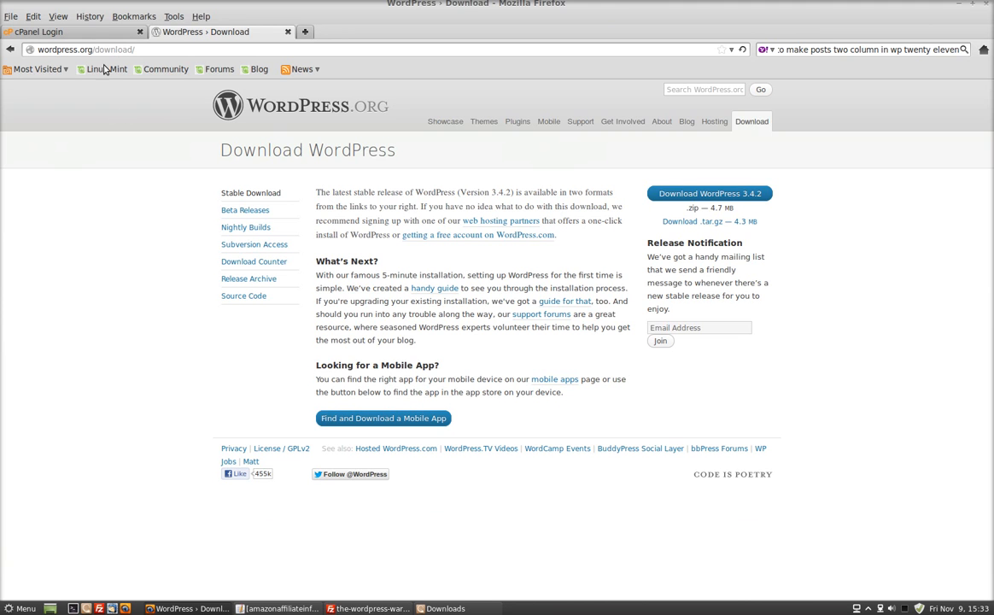
{"action": "left_click", "coordinate": [94, 34]}
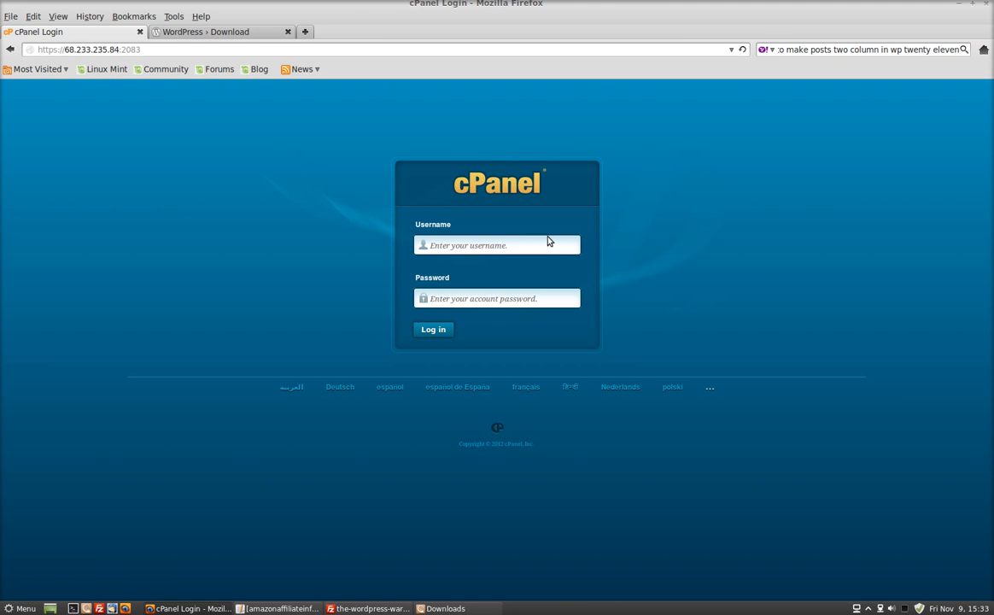
{"action": "left_click", "coordinate": [549, 244]}
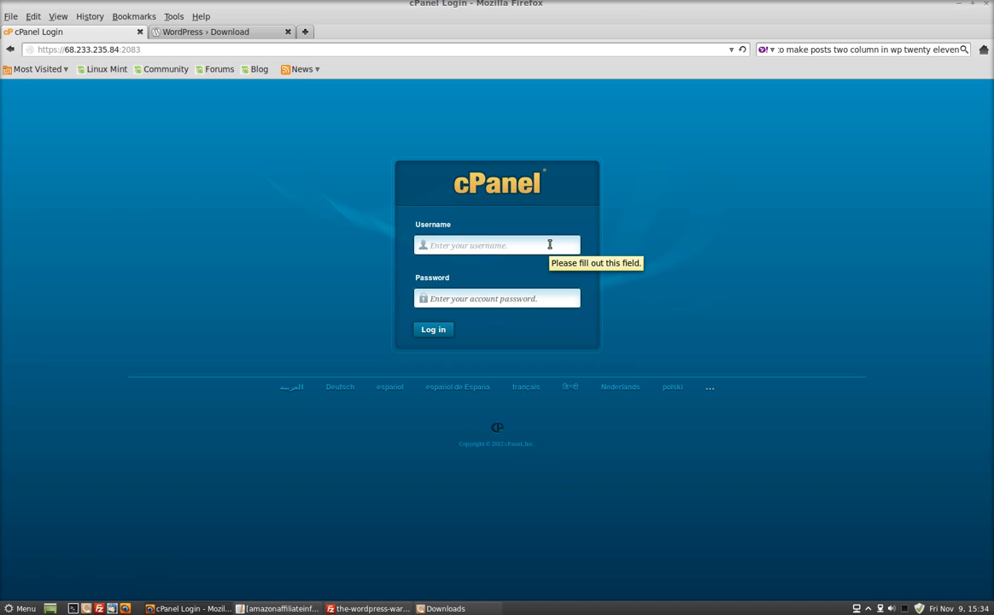
{"action": "type", "text": "warrior"}
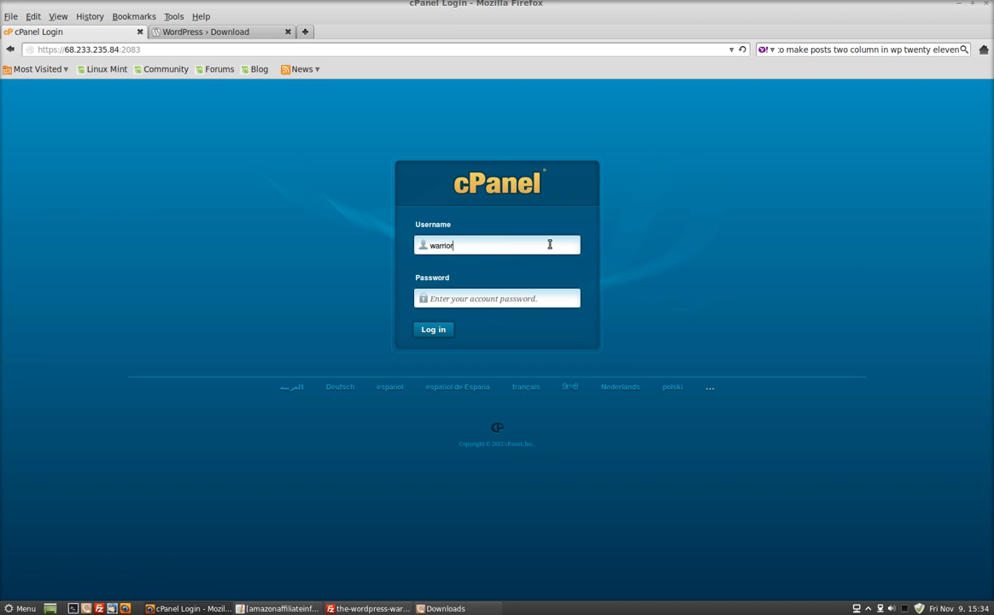
{"action": "key", "text": "Tab"}
{"action": "type", "text": "********"}
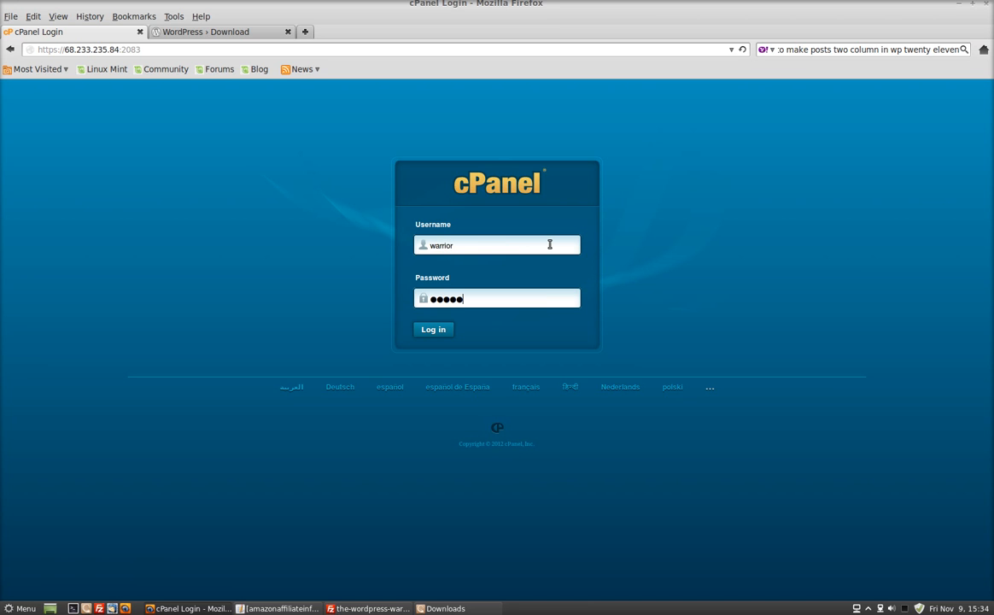
{"action": "type", "text": "***********"}
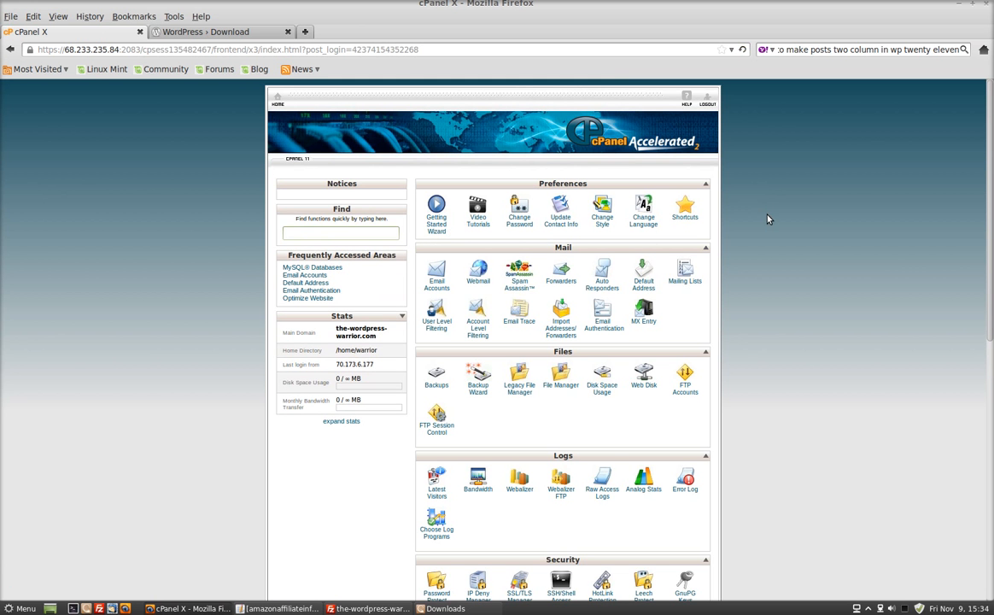
- Create a MySQL database with the name suffix 365fgh and return to the MySQL Databases page
{"action": "scroll", "coordinate": [763, 217], "scroll_direction": "down", "scroll_amount": 5}
{"action": "scroll", "coordinate": [583, 400], "scroll_direction": "down", "scroll_amount": 3}
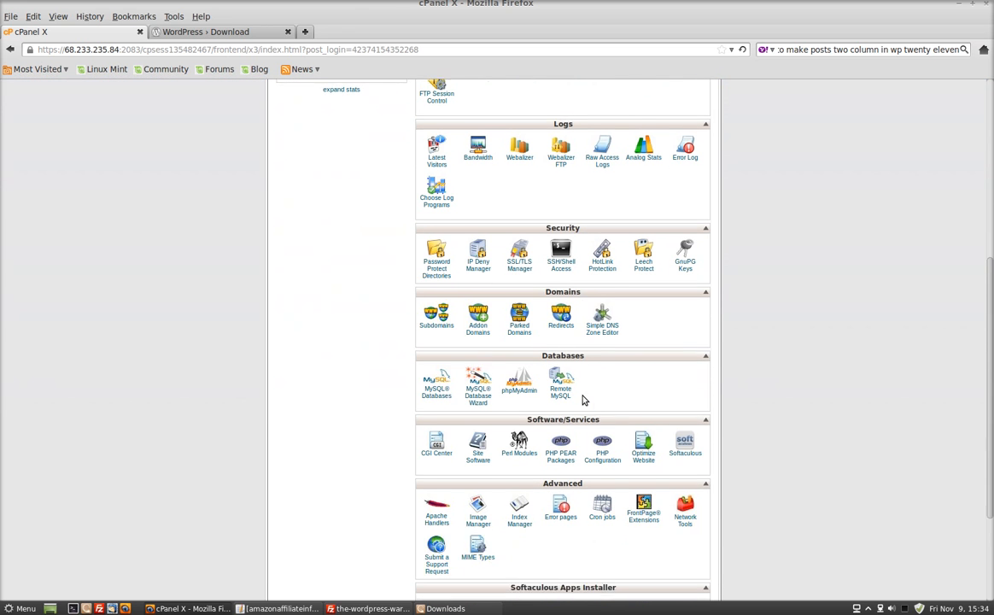
{"action": "left_click", "coordinate": [431, 359]}
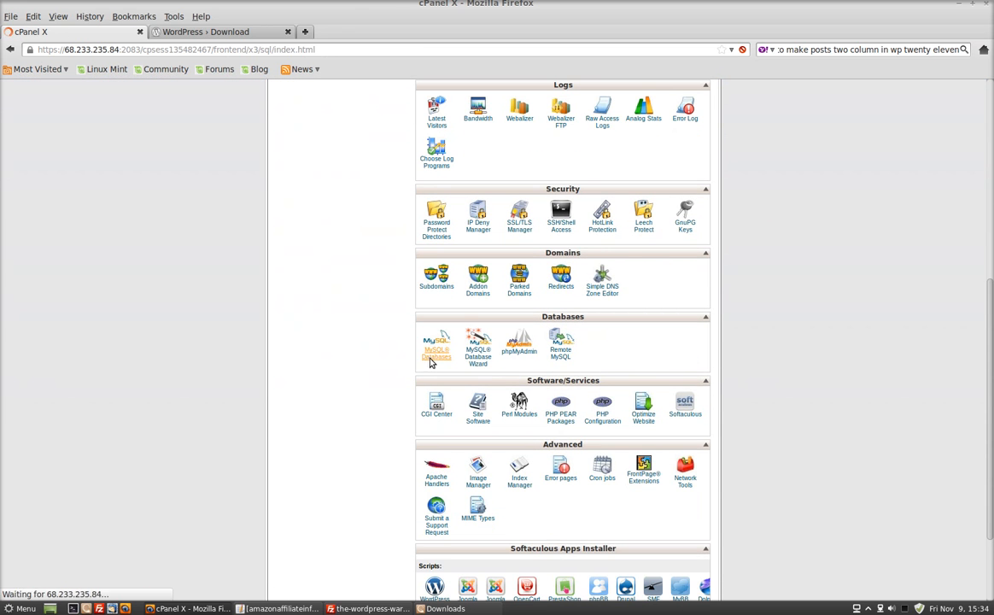
{"action": "left_click", "coordinate": [439, 289]}
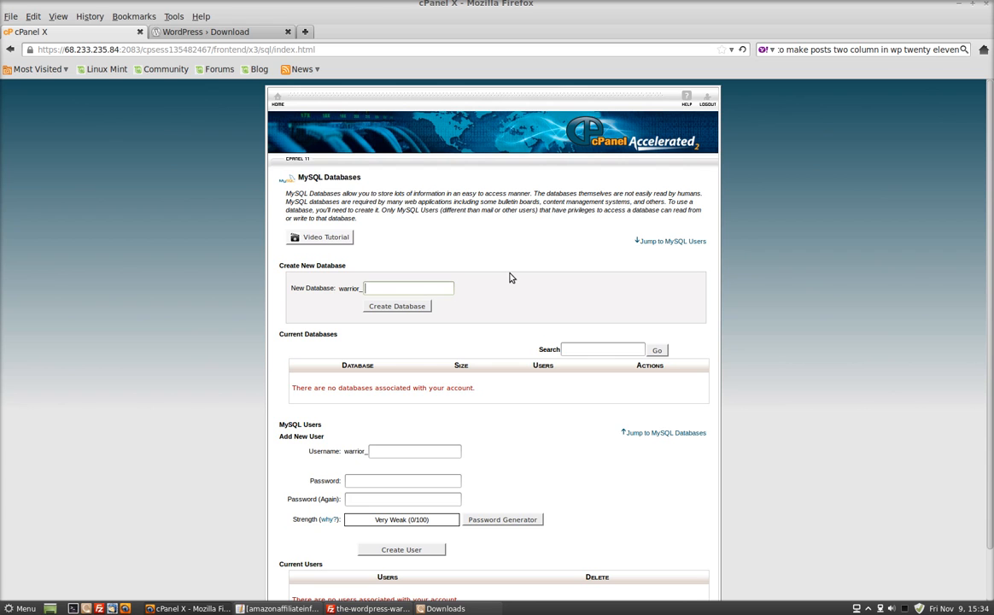
{"action": "type", "text": "365fgh"}
{"action": "left_click", "coordinate": [381, 307]}
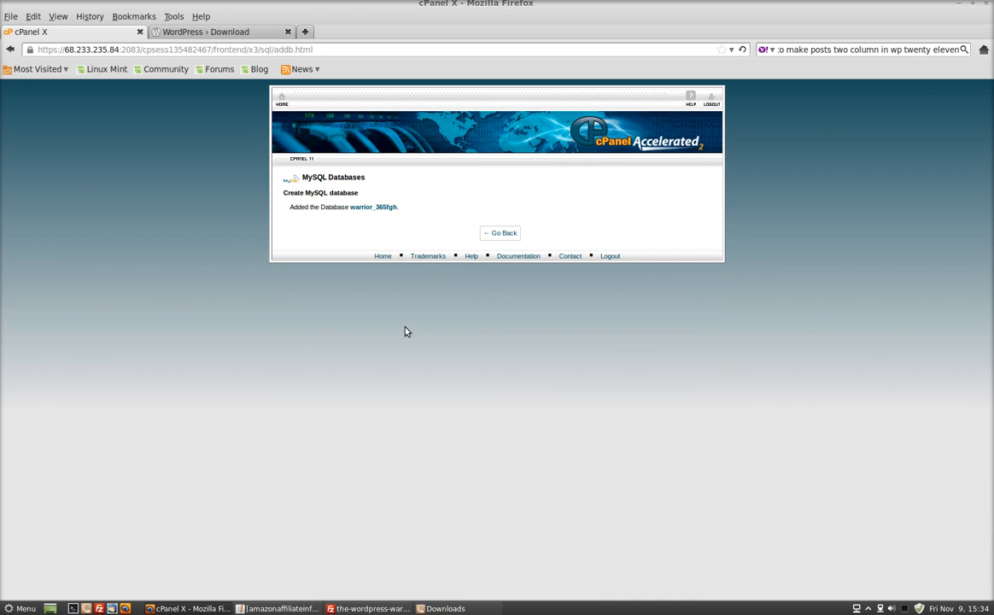
{"action": "left_click", "coordinate": [496, 232]}
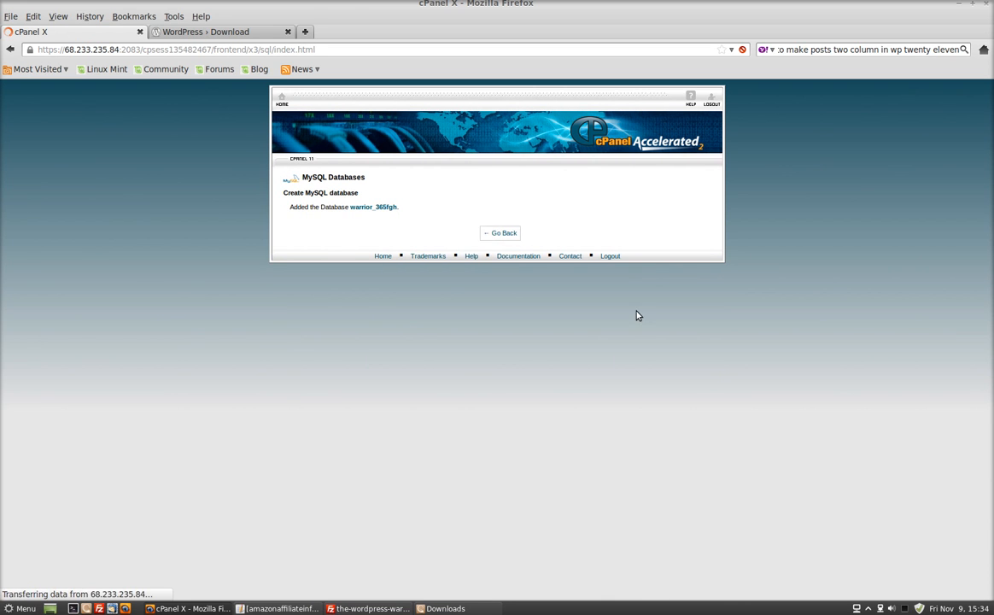
- Create a MySQL user with the name suffix 635gtr, enter and repeat its password, and return to the database page
{"action": "scroll", "coordinate": [637, 313], "scroll_direction": "down", "scroll_amount": 4}
{"action": "left_click", "coordinate": [443, 316]}
{"action": "type", "text": "635gtr"}
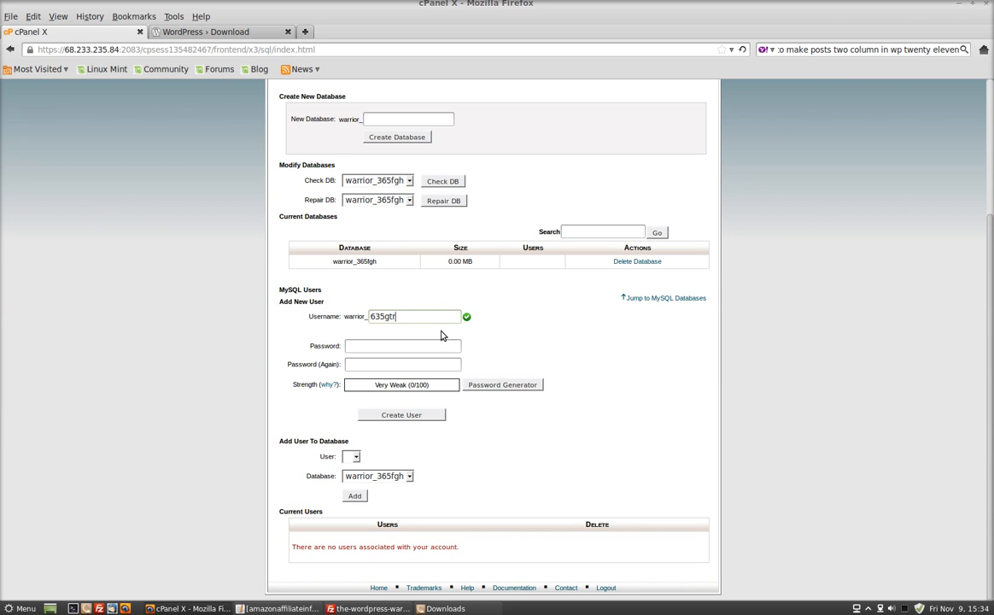
{"action": "left_click", "coordinate": [447, 345]}
{"action": "type", "text": "•••••••••••••••••"}
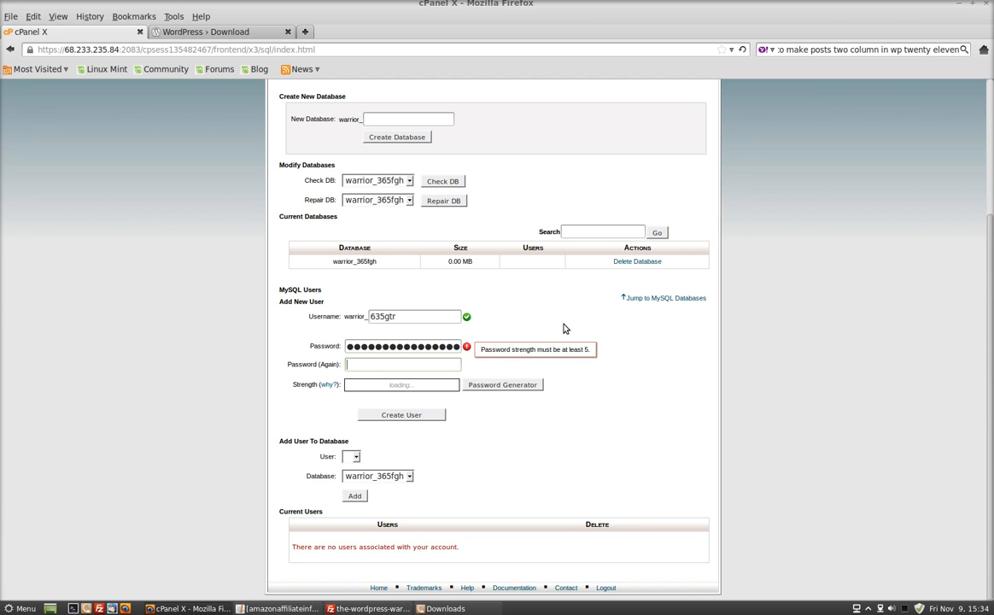
{"action": "type", "text": "•••••••••••••••••"}
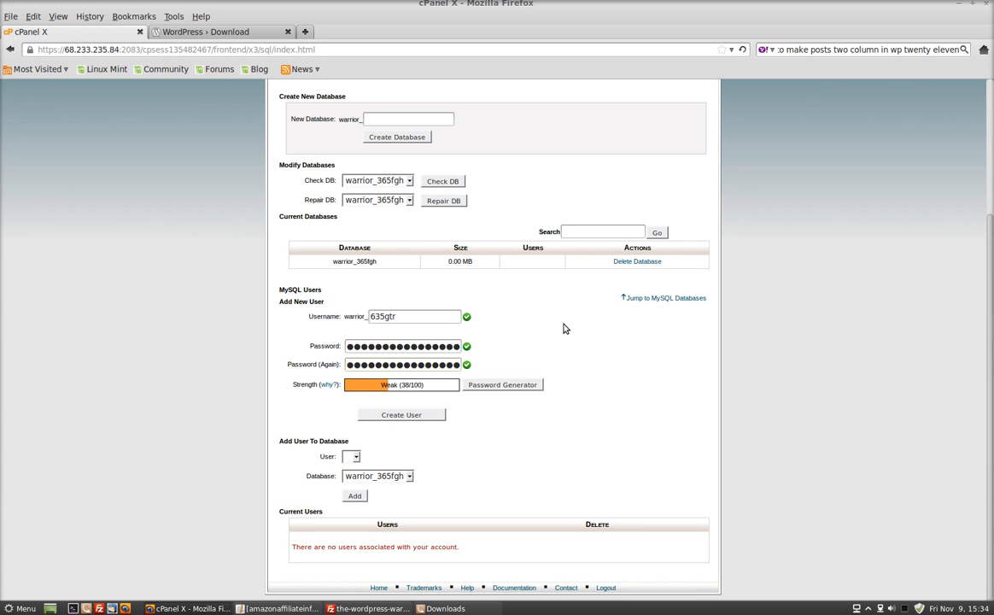
{"action": "left_click", "coordinate": [406, 419]}
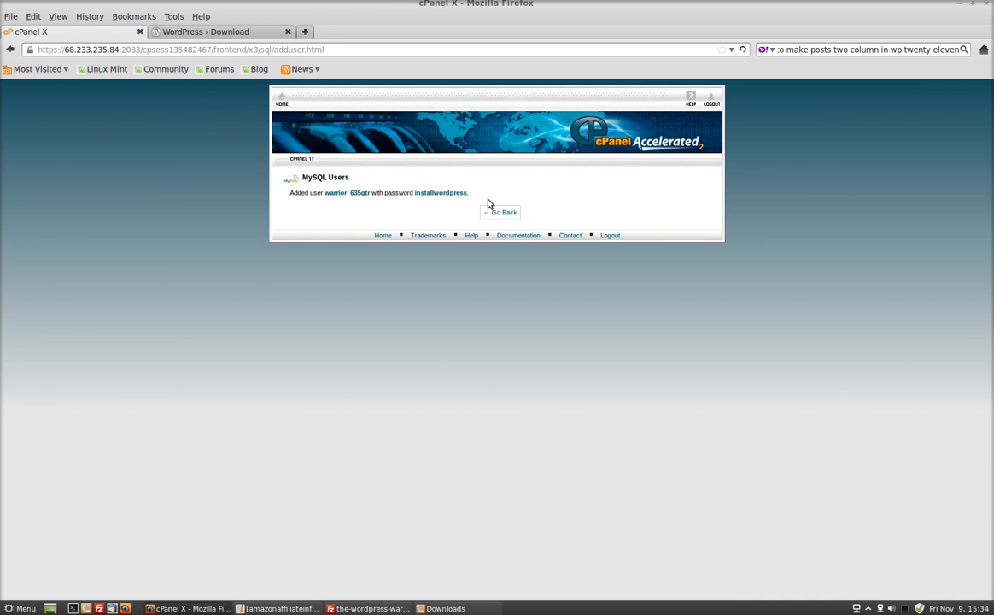
{"action": "left_click", "coordinate": [499, 213]}
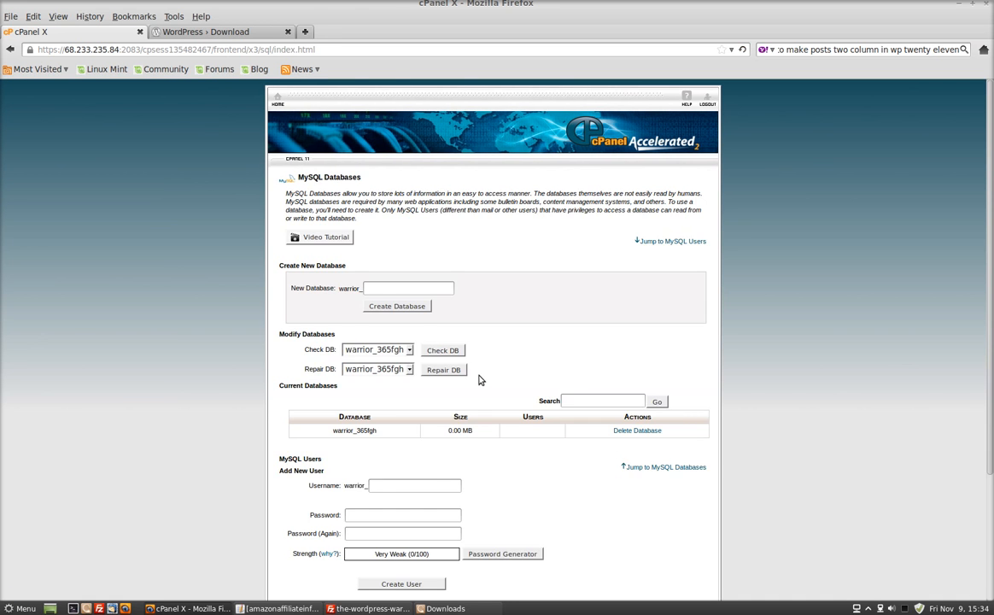
- Add user warrior_635gtr to database warrior_365fgh with ALL PRIVILEGES and return to the database overview
{"action": "scroll", "coordinate": [475, 379], "scroll_direction": "down", "scroll_amount": 3}
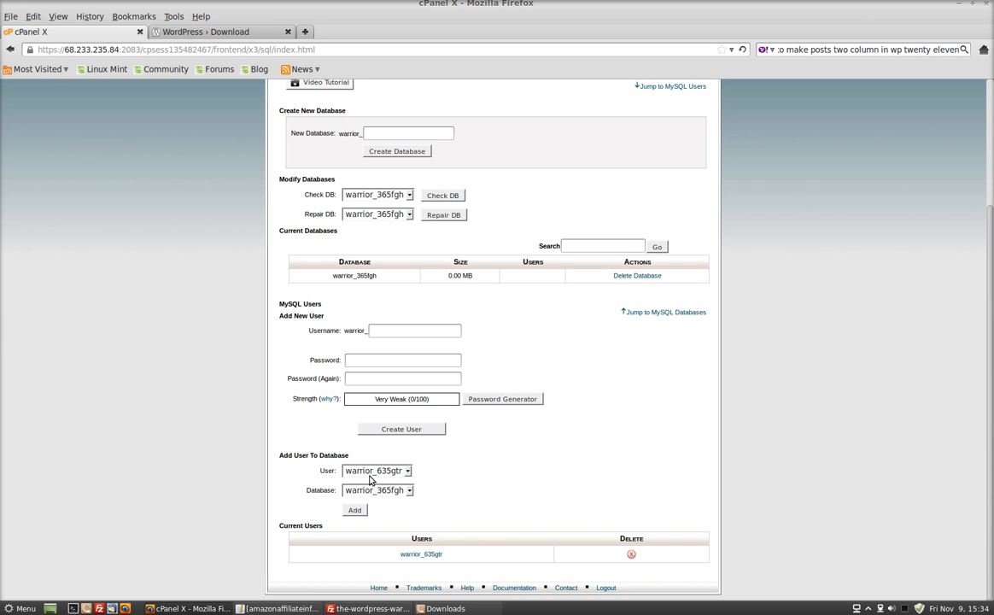
{"action": "left_click", "coordinate": [355, 511]}
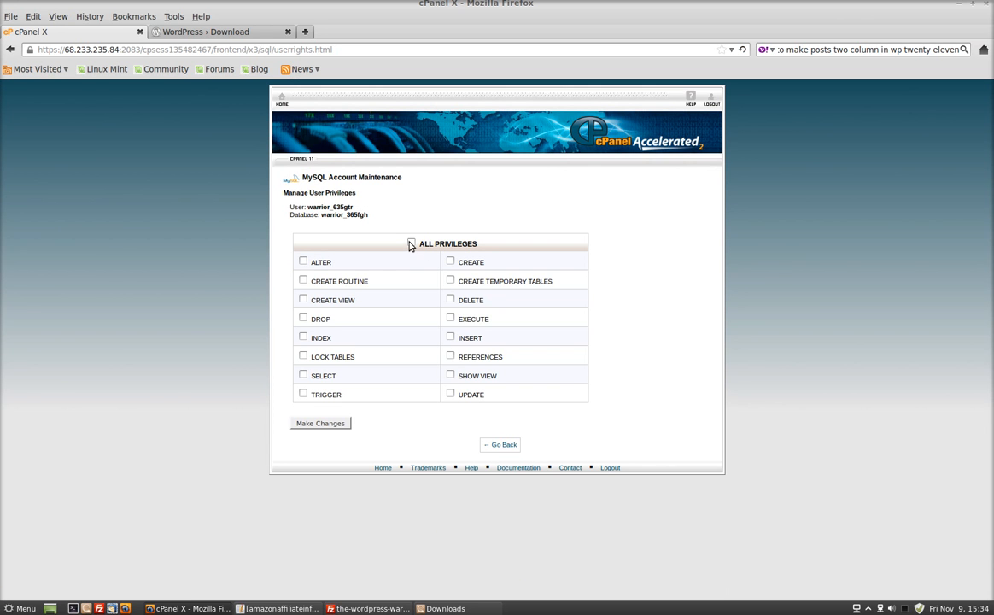
{"action": "left_click", "coordinate": [411, 244]}
{"action": "left_click", "coordinate": [325, 424]}
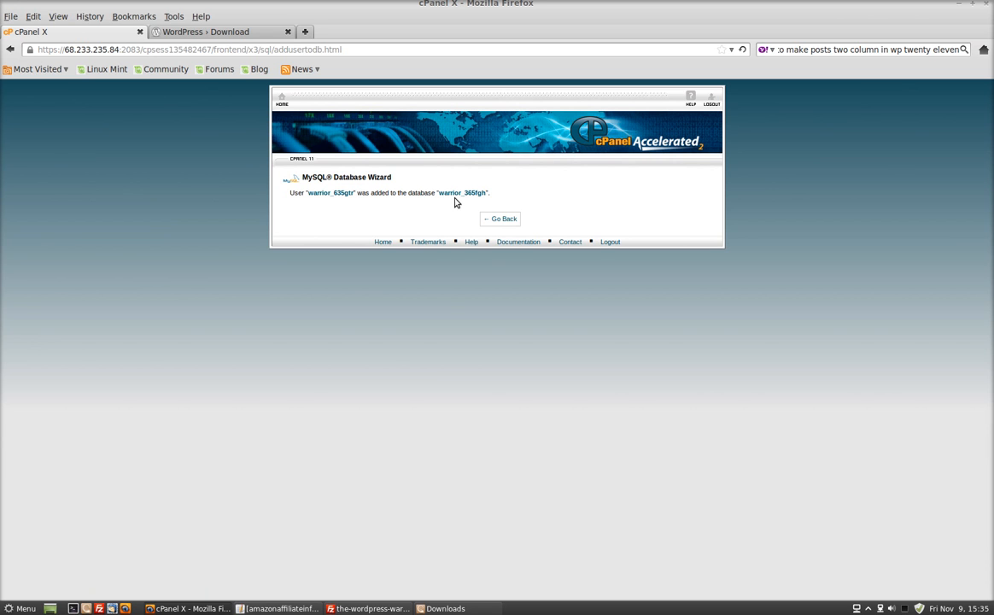
{"action": "left_click", "coordinate": [500, 218]}
{"action": "scroll", "coordinate": [509, 457], "scroll_direction": "down", "scroll_amount": 3}
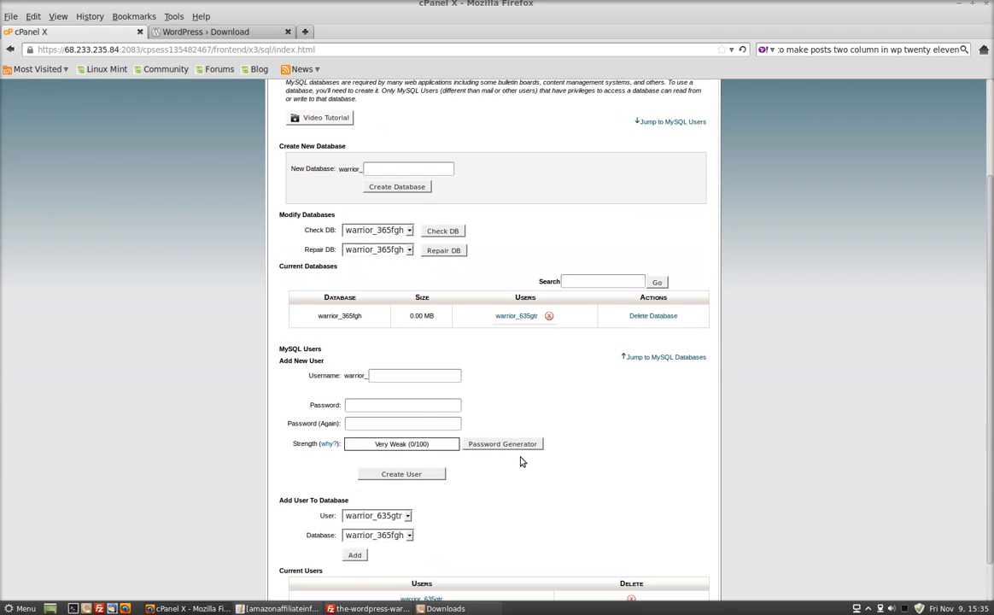
{"action": "scroll", "coordinate": [533, 406], "scroll_direction": "up", "scroll_amount": 3}
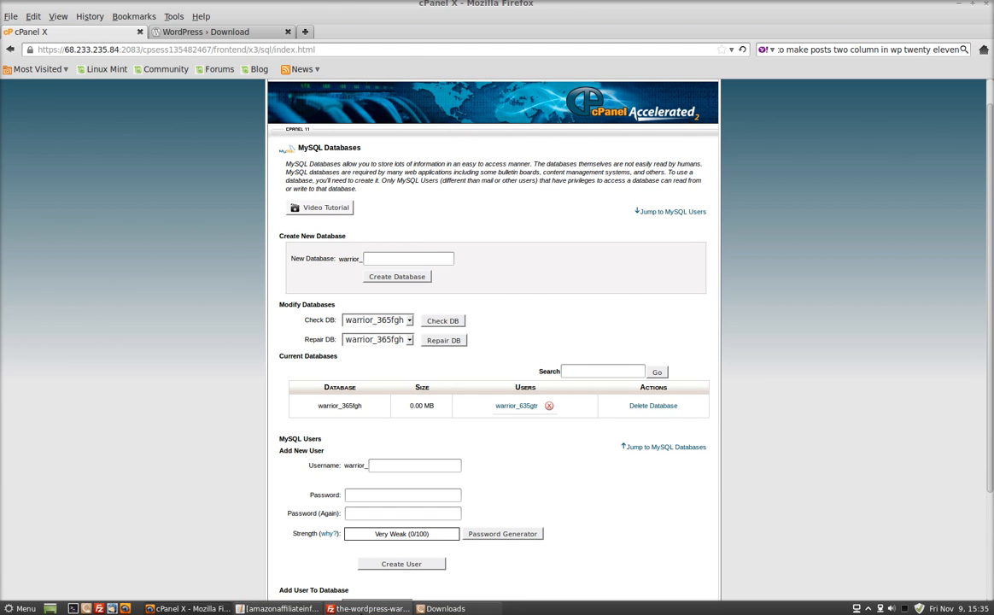
- Check the upload queue in FileZilla until the transfers are nearly done, and switch back to cPanel in Firefox
{"action": "left_click", "coordinate": [358, 608]}
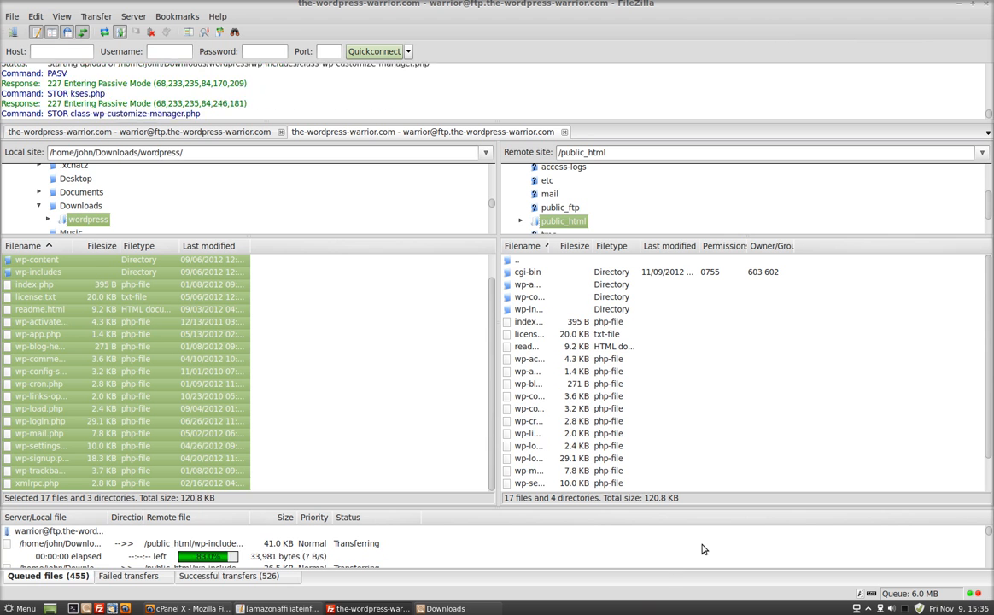
{"action": "right_click", "coordinate": [904, 609]}
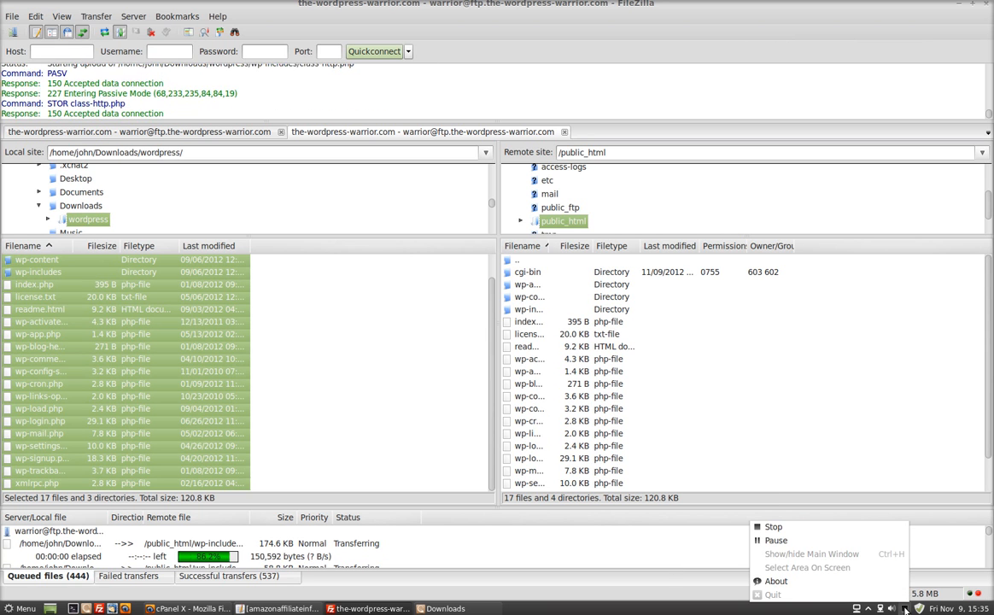
{"action": "left_click", "coordinate": [775, 540]}
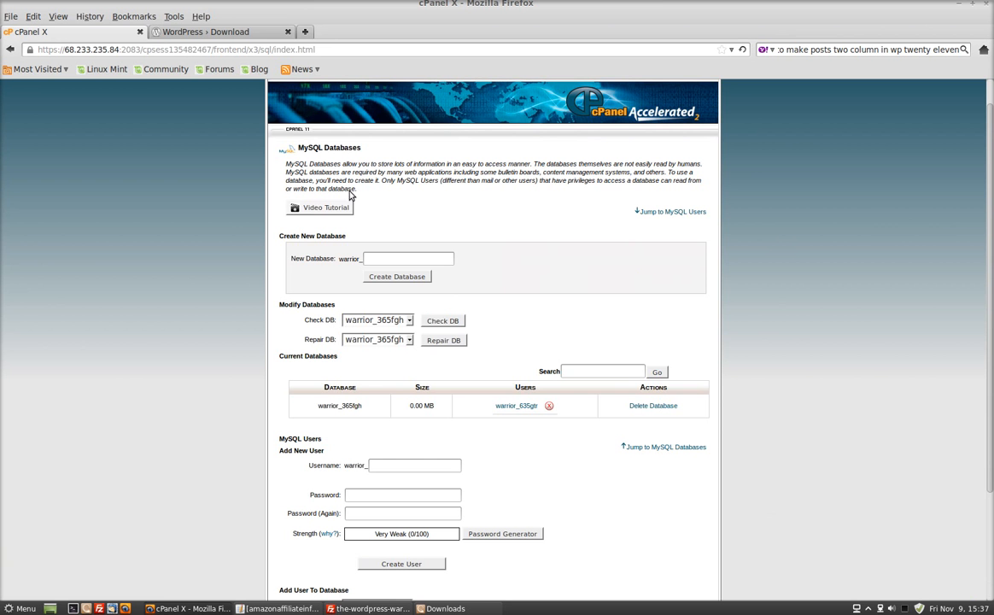
{"action": "left_click", "coordinate": [188, 608]}
{"action": "left_click", "coordinate": [304, 32]}
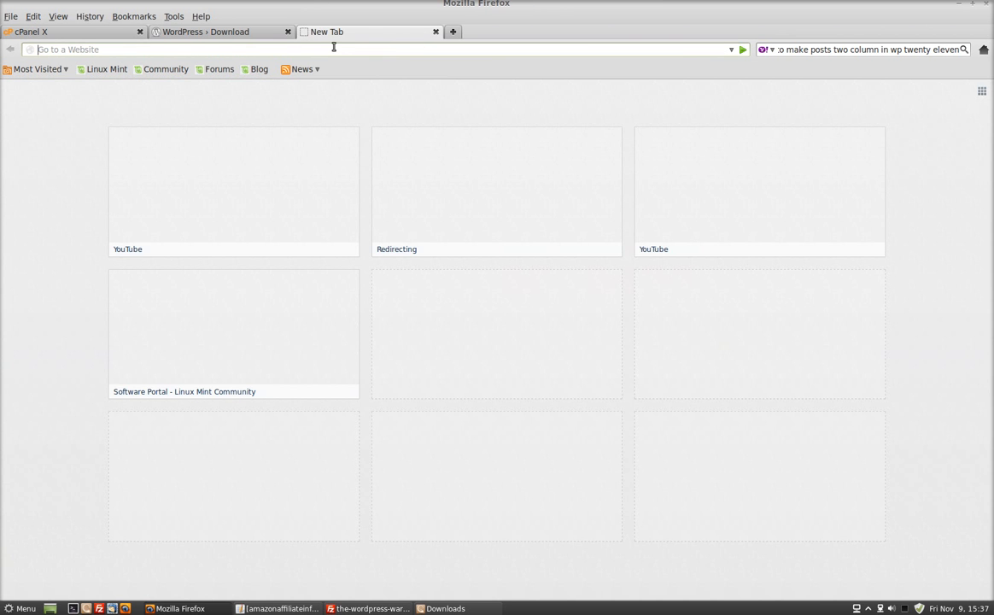
{"action": "type", "text": "https"}
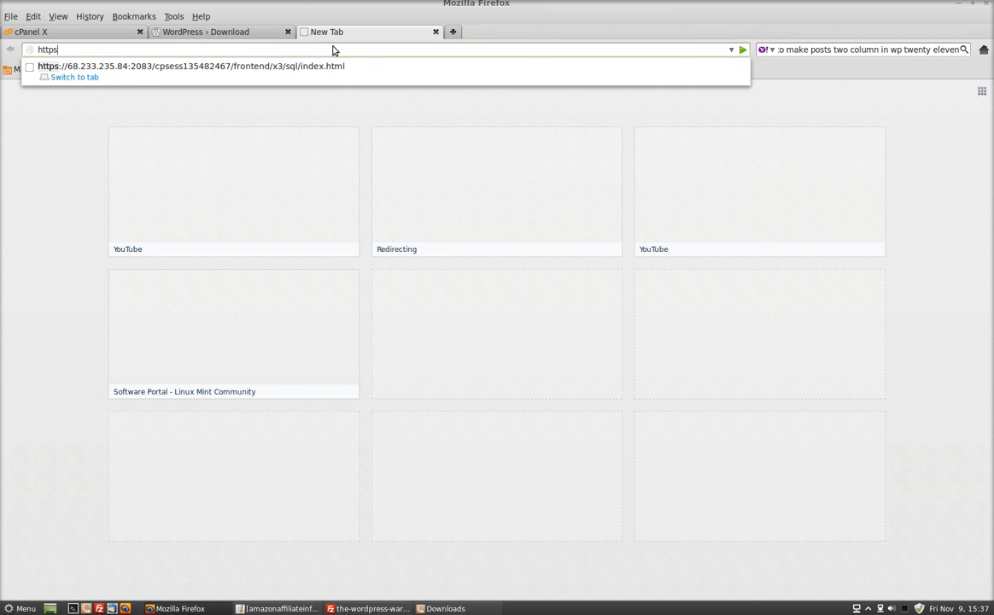
{"action": "key", "text": "BackSpace"}
{"action": "type", "text": "://"}
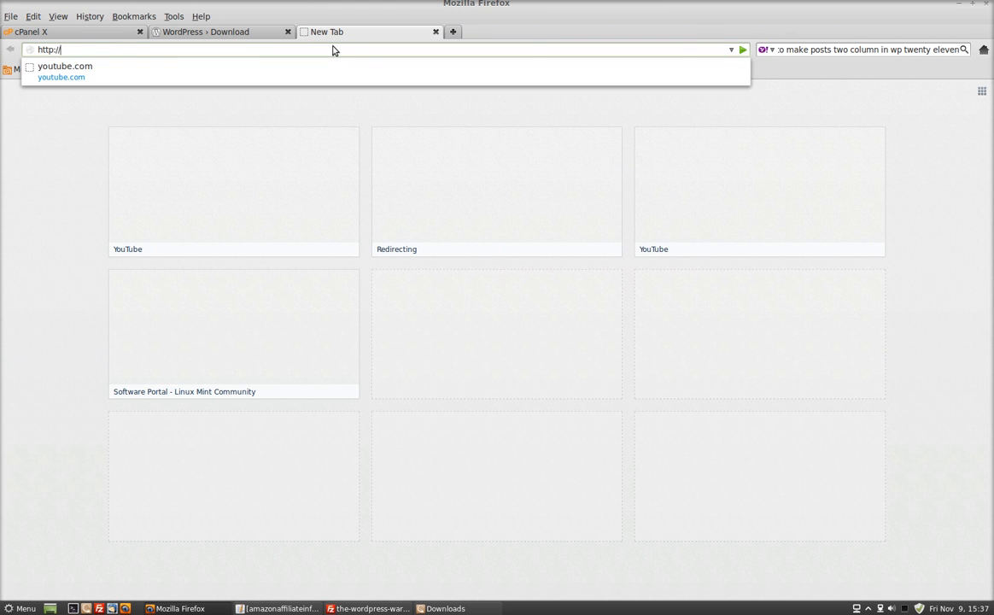
{"action": "type", "text": "www."}
{"action": "key", "text": "BackSpace"}
{"action": "key", "text": "BackSpace"}
{"action": "key", "text": "BackSpace"}
{"action": "key", "text": "BackSpace"}
{"action": "type", "text": "the"}
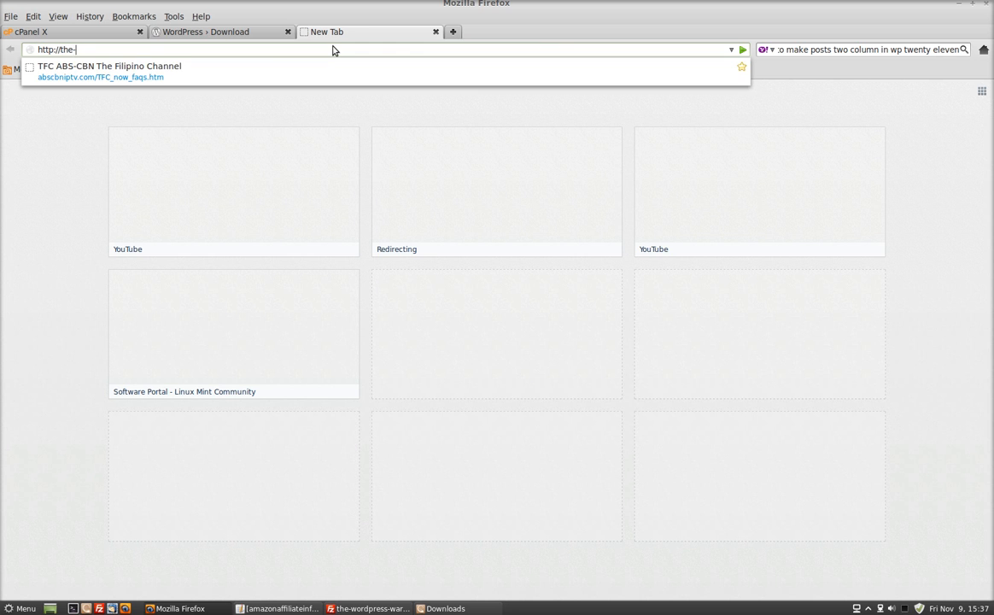
{"action": "type", "text": "-wordpre"}
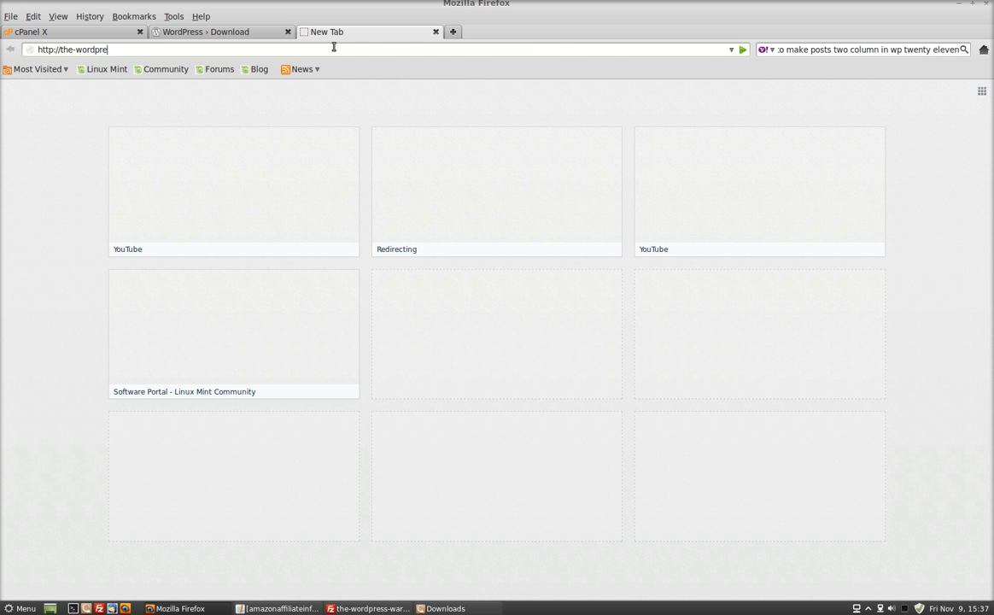
{"action": "type", "text": "ss-warrior.com"}
{"action": "type", "text": "www."}
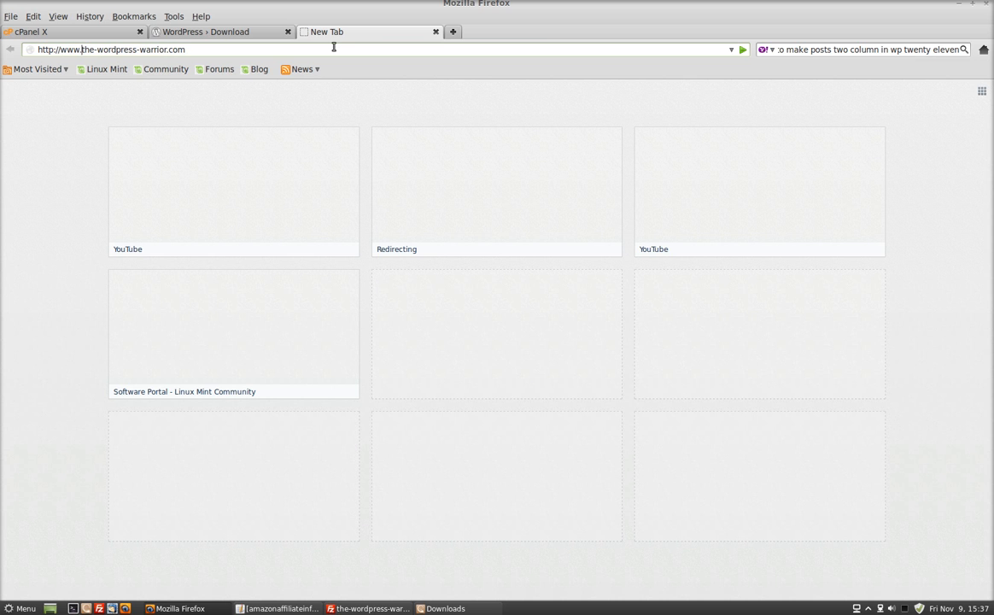
{"action": "key", "text": "Return"}
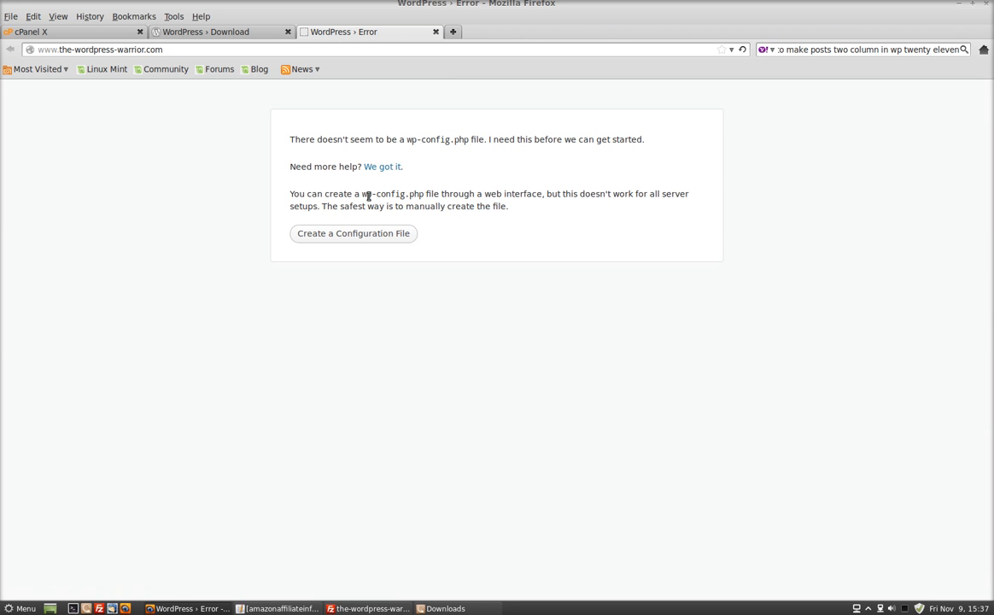
- Start creating the WordPress configuration file and set its database name to warrior_365fgh, copied from the cPanel database list
{"action": "left_click", "coordinate": [350, 233]}
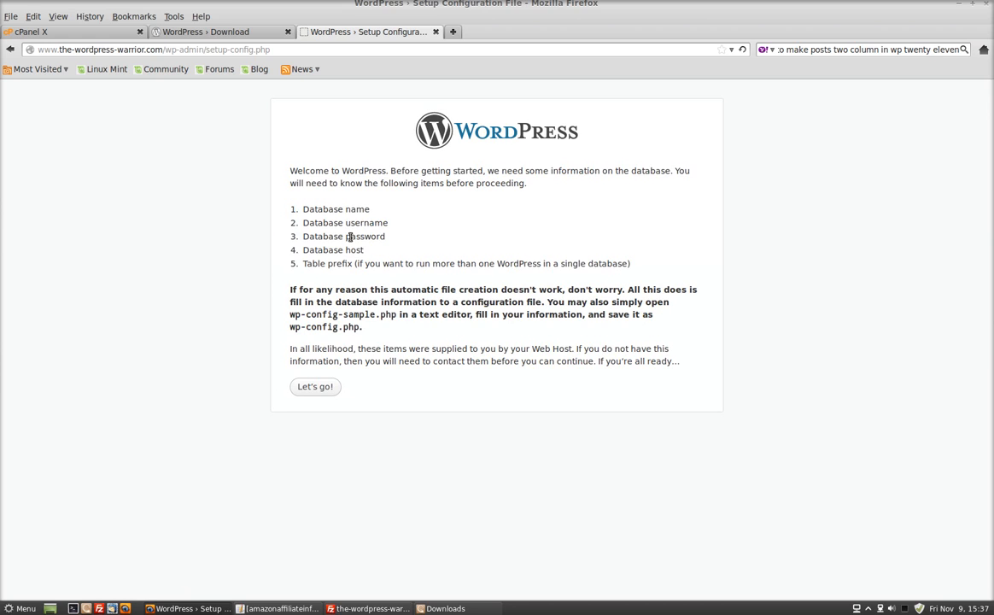
{"action": "left_click", "coordinate": [315, 386]}
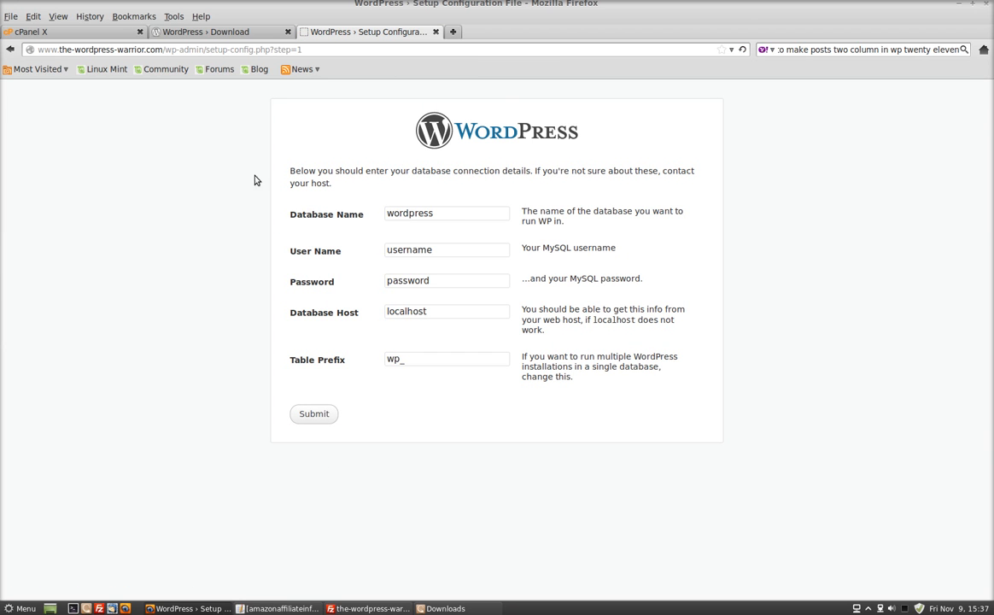
{"action": "left_click", "coordinate": [91, 34]}
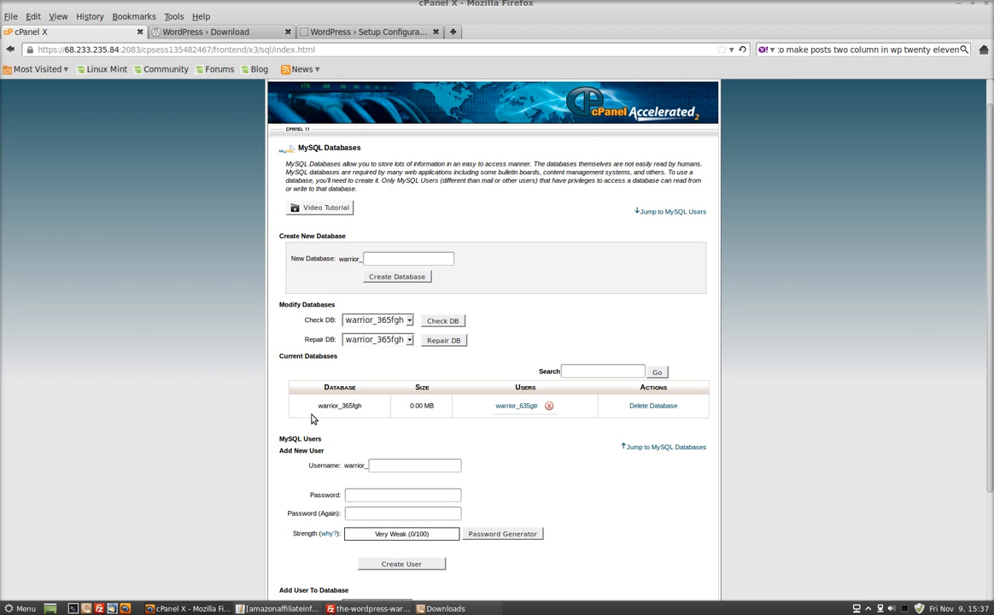
{"action": "left_click_drag", "start_coordinate": [320, 406], "coordinate": [362, 407]}
{"action": "key", "text": "ctrl+c"}
{"action": "right_click", "coordinate": [362, 406]}
{"action": "left_click", "coordinate": [365, 412]}
{"action": "left_click", "coordinate": [363, 31]}
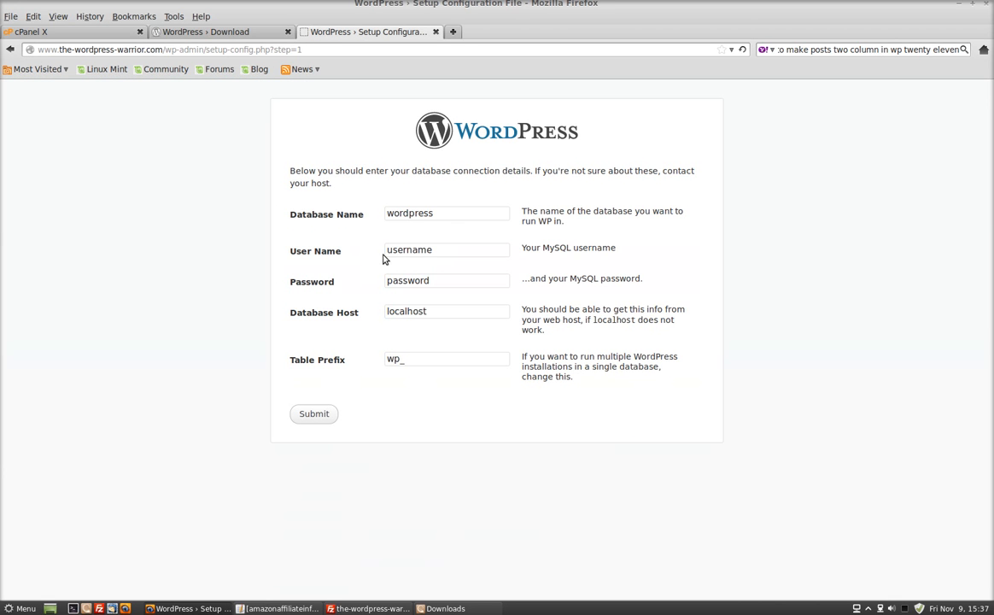
{"action": "left_click_drag", "start_coordinate": [434, 213], "coordinate": [378, 214]}
{"action": "key", "text": "ctrl+v"}
- Copy the MySQL user warrior_635gtr from cPanel's current users and use it as the User Name in the WordPress setup
{"action": "left_click", "coordinate": [91, 29]}
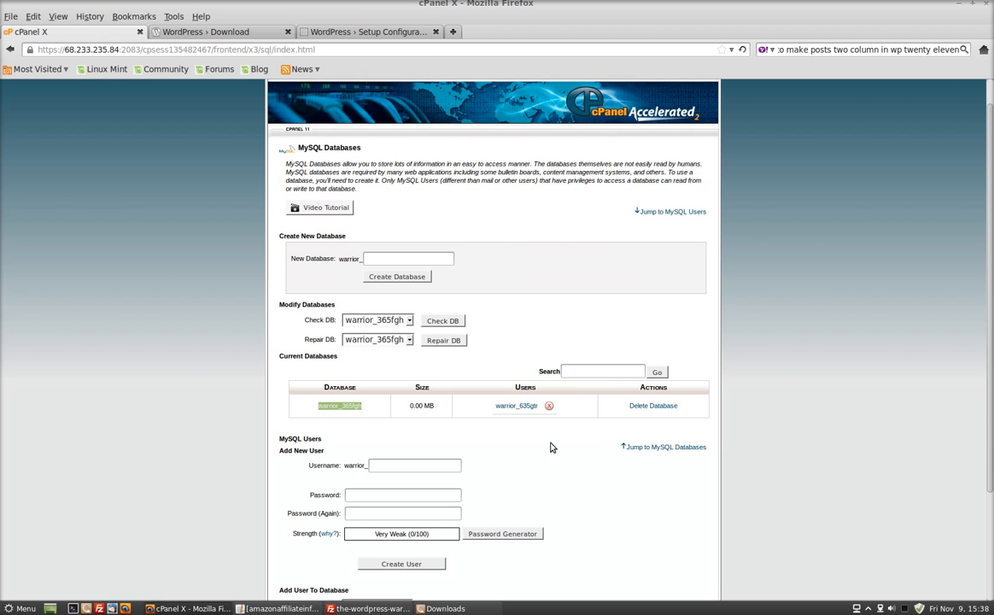
{"action": "scroll", "coordinate": [535, 465], "scroll_direction": "down", "scroll_amount": 3}
{"action": "left_click_drag", "start_coordinate": [443, 555], "coordinate": [411, 557]}
{"action": "right_click", "coordinate": [412, 556]}
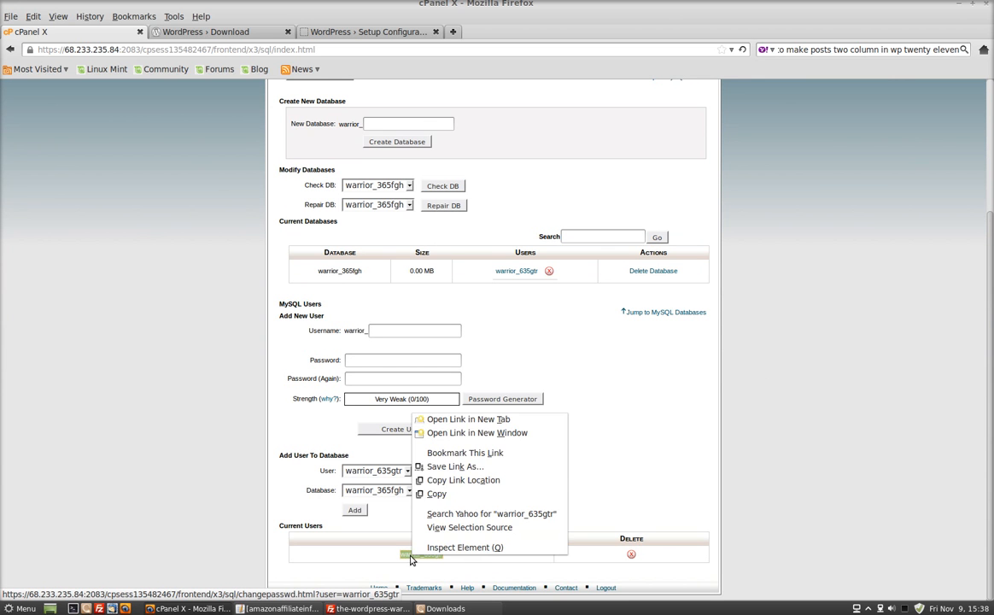
{"action": "left_click", "coordinate": [436, 495]}
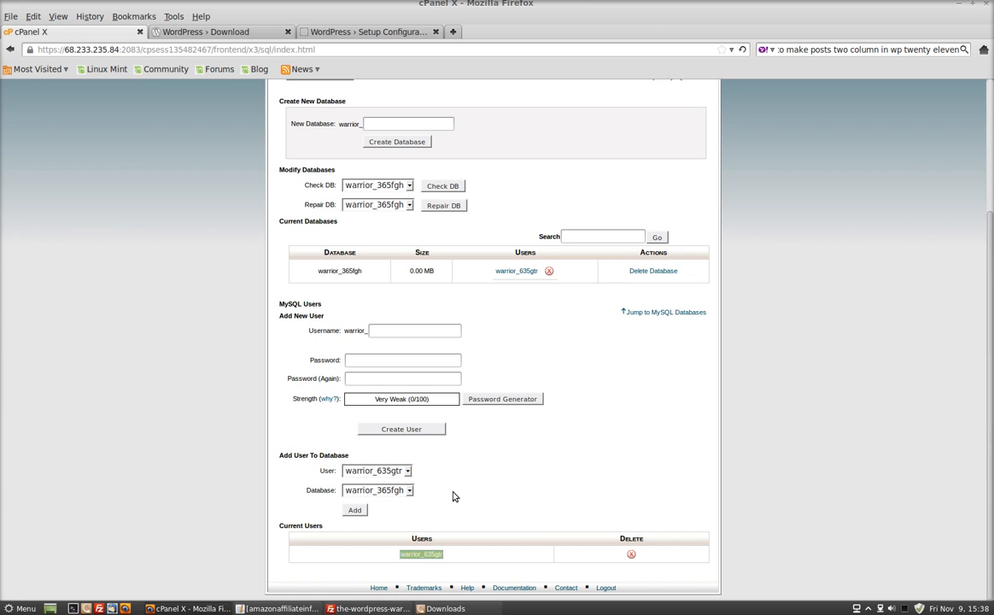
{"action": "left_click", "coordinate": [372, 34]}
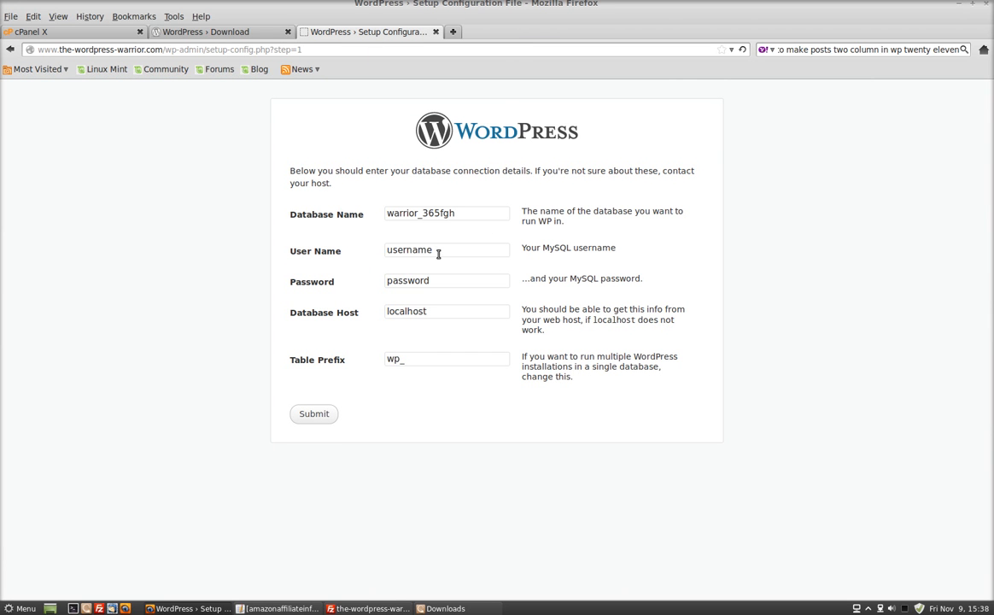
{"action": "left_click_drag", "start_coordinate": [439, 253], "coordinate": [379, 255]}
{"action": "key", "text": "ctrl+v"}
- Replace the placeholder password in the database connection details with the MySQL user's password
{"action": "left_click_drag", "start_coordinate": [432, 282], "coordinate": [368, 285]}
{"action": "type", "text": "installwordpress"}
- Set the table prefix to wpg5e74g_ and submit the database connection details
{"action": "left_click", "coordinate": [400, 361]}
{"action": "type", "text": "g5e74"}
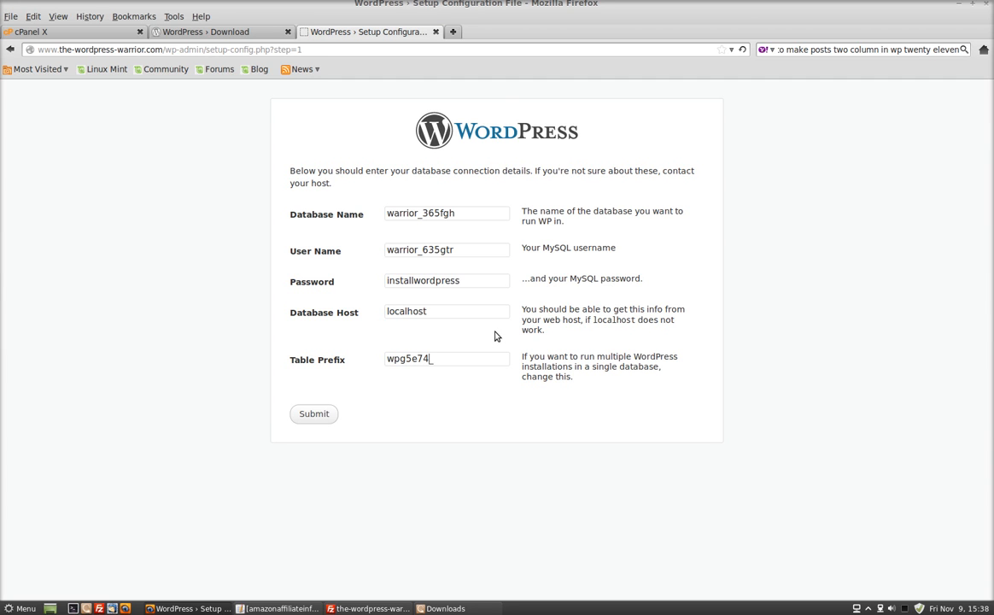
{"action": "left_click", "coordinate": [315, 415]}
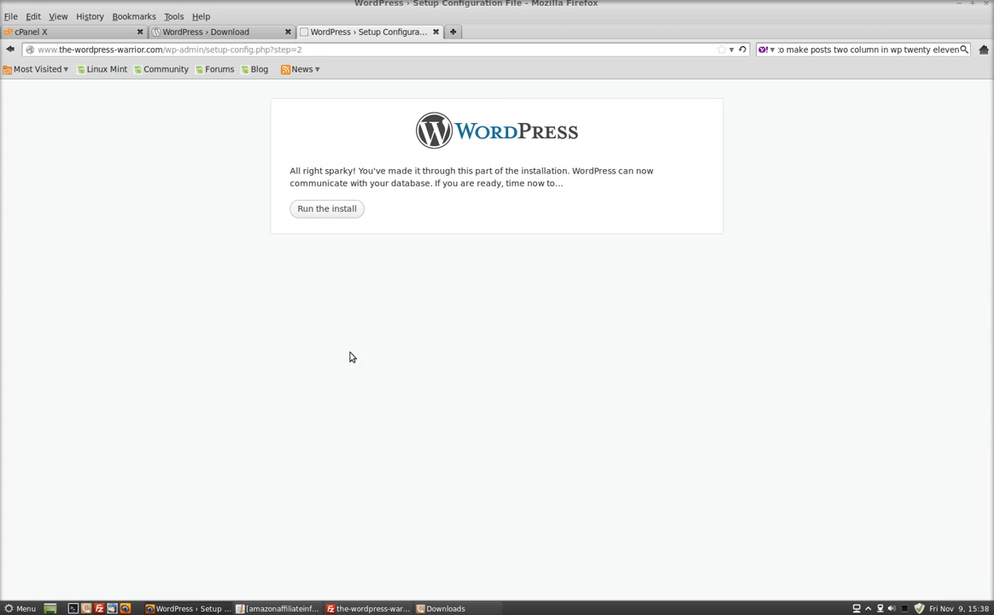
- Run the install and set the site title to The Wordpress Warrior, keeping admin as the username
{"action": "left_click", "coordinate": [349, 210]}
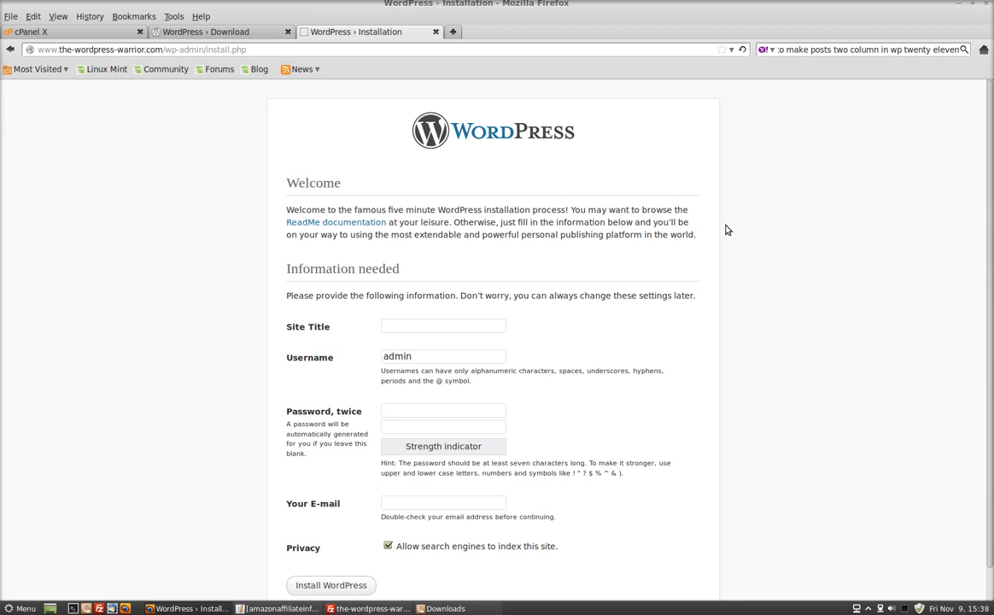
{"action": "type", "text": "The Wordpress Warrior"}
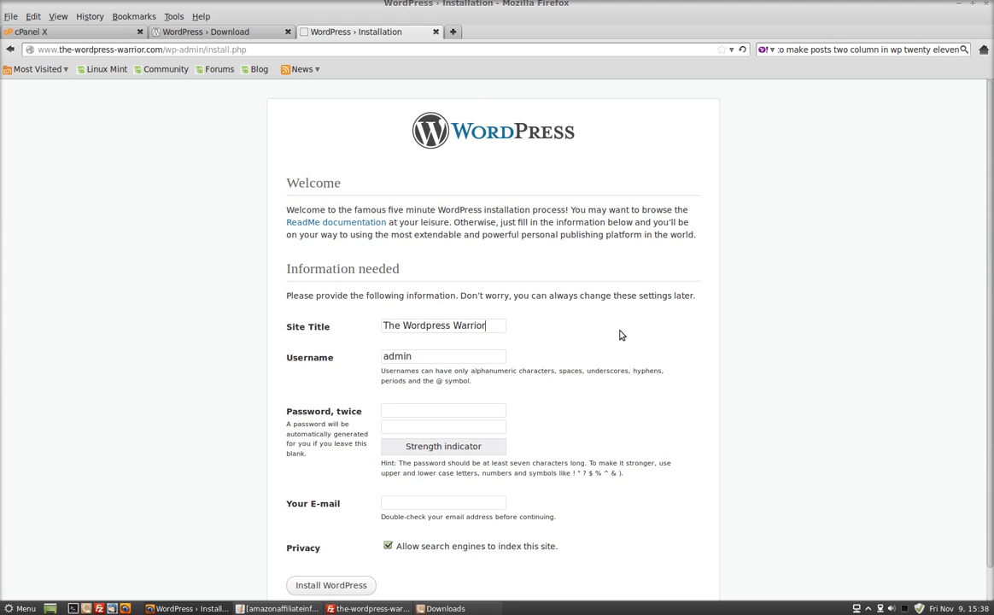
{"action": "scroll", "coordinate": [597, 336], "scroll_direction": "down", "scroll_amount": 1}
{"action": "double_click", "coordinate": [401, 326]}
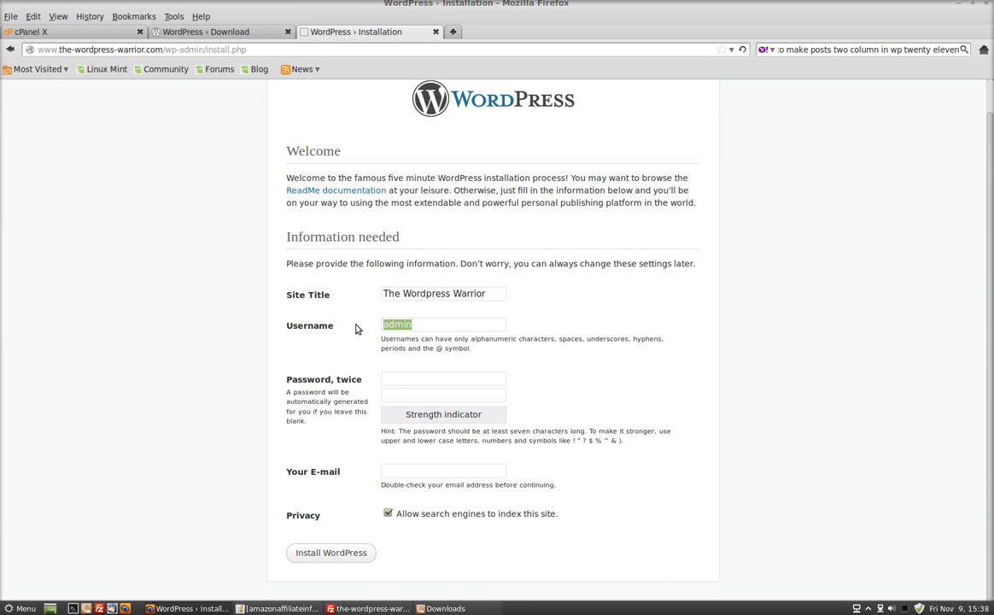
{"action": "key", "text": "Right"}
- Enter the WordPress admin password and repeat it in the confirmation field
{"action": "left_click", "coordinate": [451, 379]}
{"action": "type", "text": "********"}
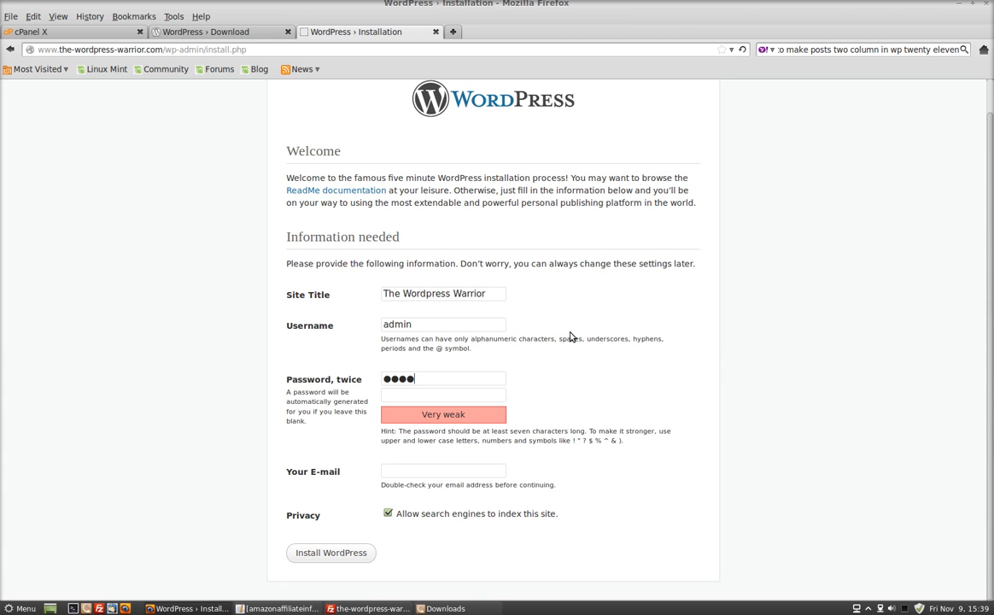
{"action": "type", "text": "********"}
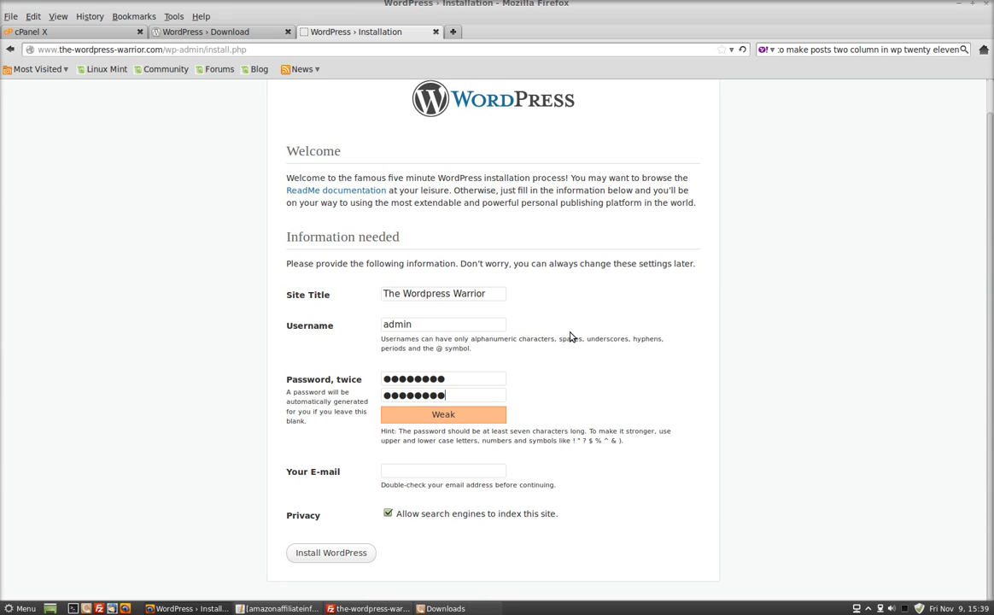
- Fill in the administrator's e-mail address and install WordPress
{"action": "left_click", "coordinate": [472, 470]}
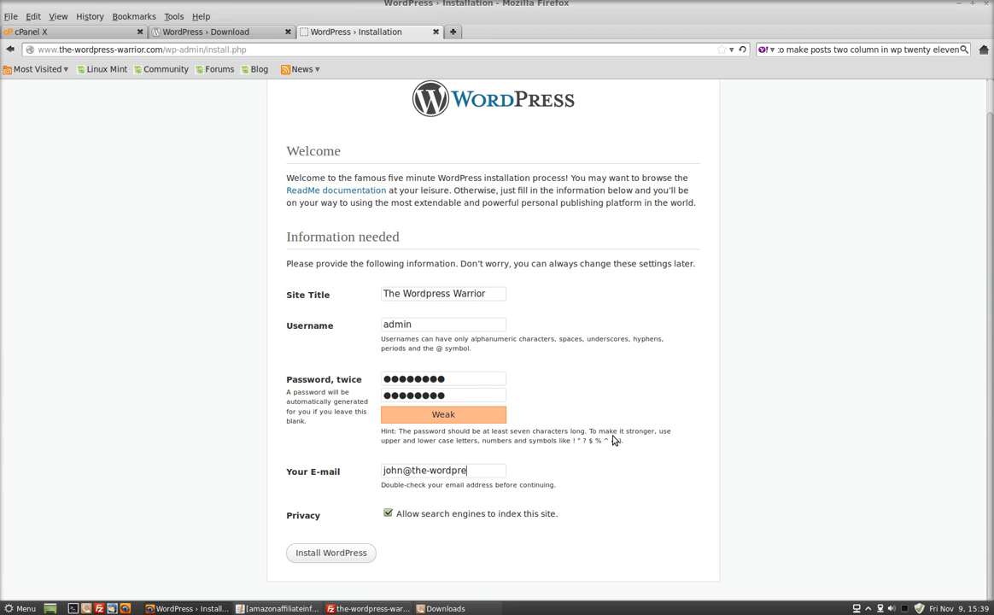
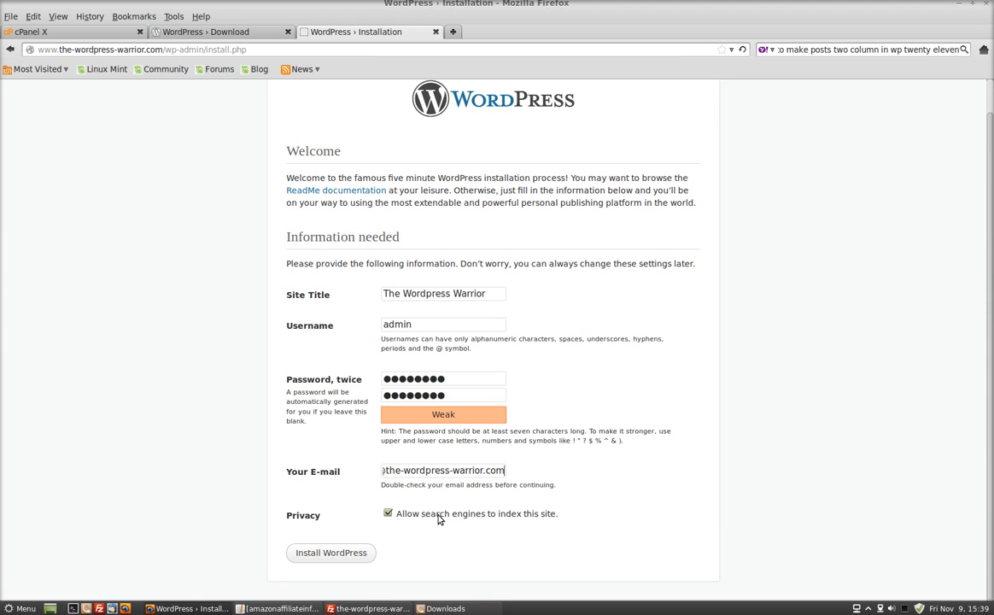
{"action": "left_click", "coordinate": [328, 552]}
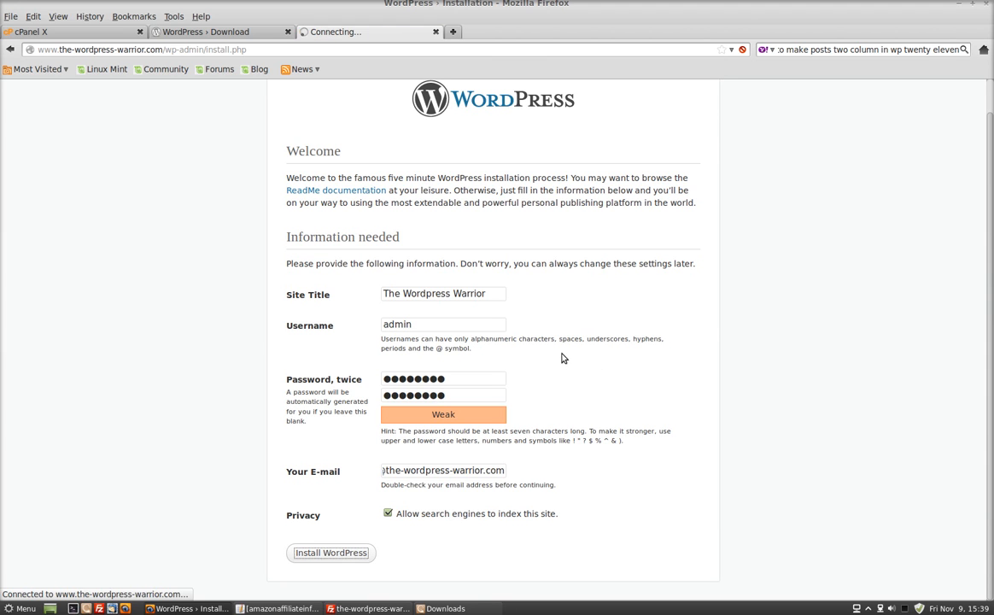
- Go to the WordPress login page and log in as admin with the account password
{"action": "left_click", "coordinate": [309, 309]}
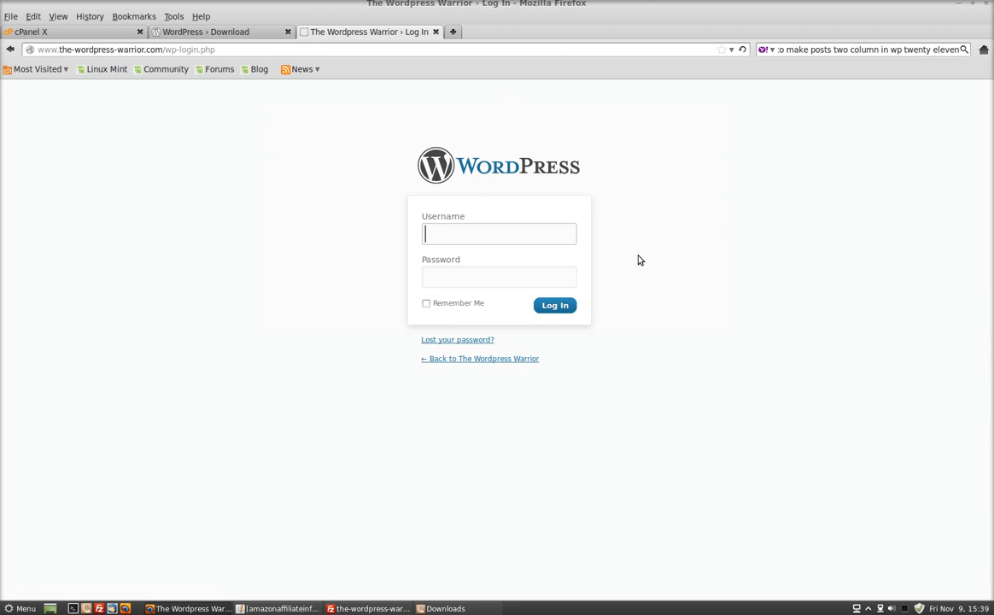
{"action": "type", "text": "amdin"}
{"action": "key", "text": "Tab"}
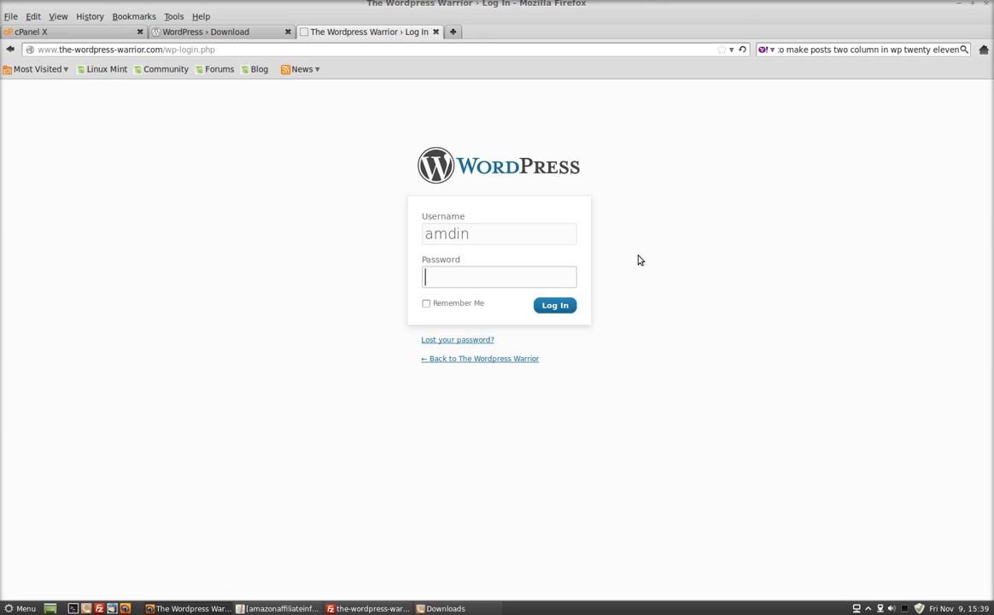
{"action": "left_click_drag", "start_coordinate": [470, 234], "coordinate": [425, 234]}
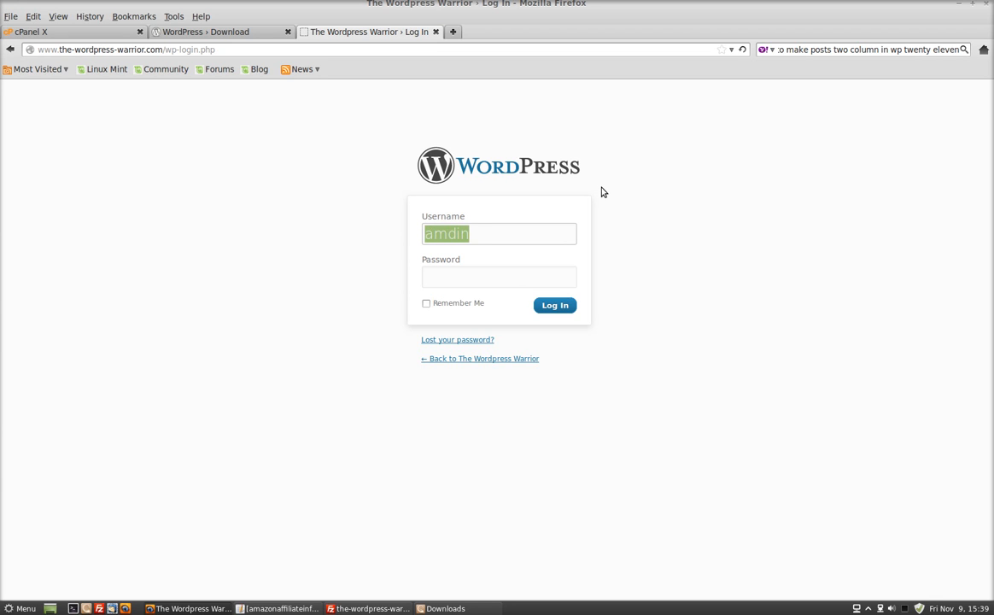
{"action": "type", "text": "admin"}
{"action": "key", "text": "Tab"}
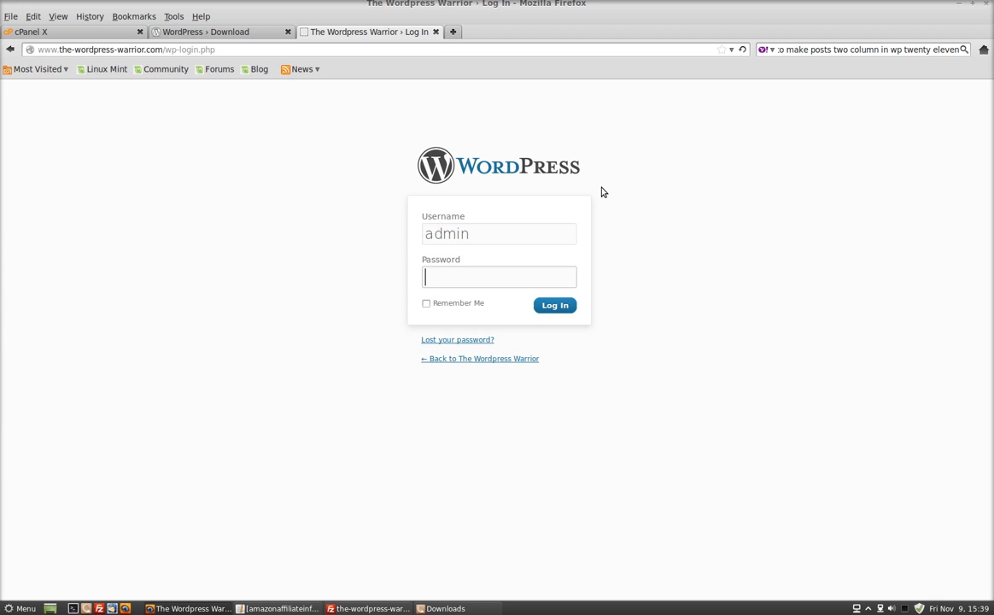
{"action": "type", "text": "**"}
{"action": "key", "text": "BackSpace"}
{"action": "key", "text": "BackSpace"}
{"action": "type", "text": "********"}
{"action": "key", "text": "Return"}
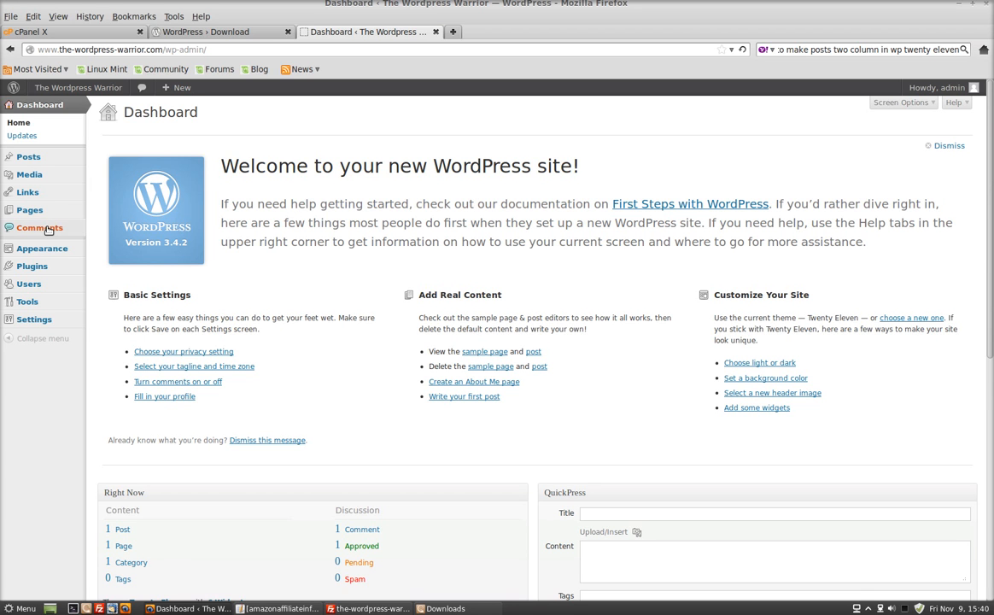
- Open the theme management page of the new WordPress site
{"action": "mouse_move", "coordinate": [37, 213]}
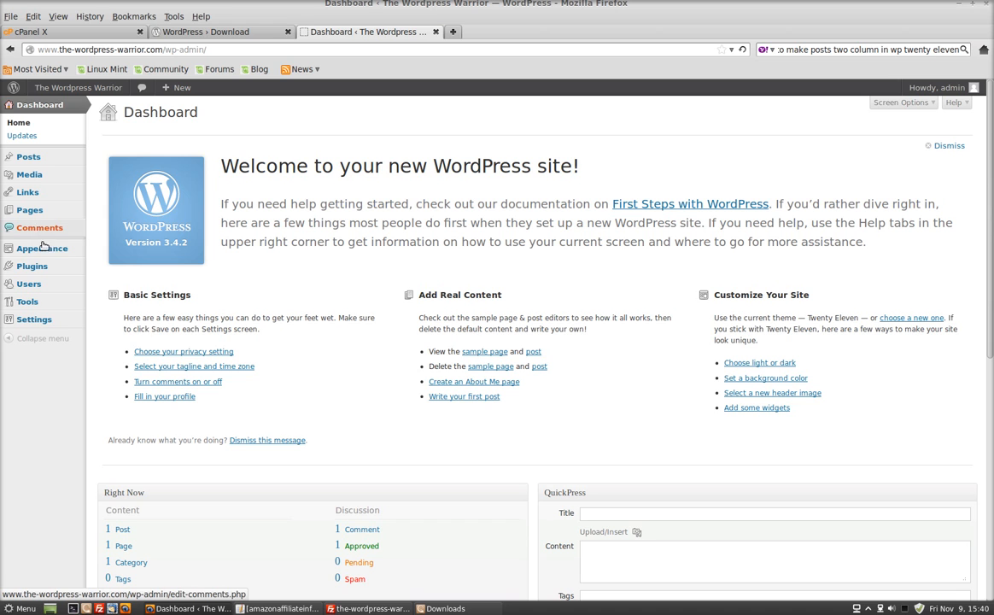
{"action": "mouse_move", "coordinate": [43, 247]}
{"action": "left_click", "coordinate": [101, 248]}
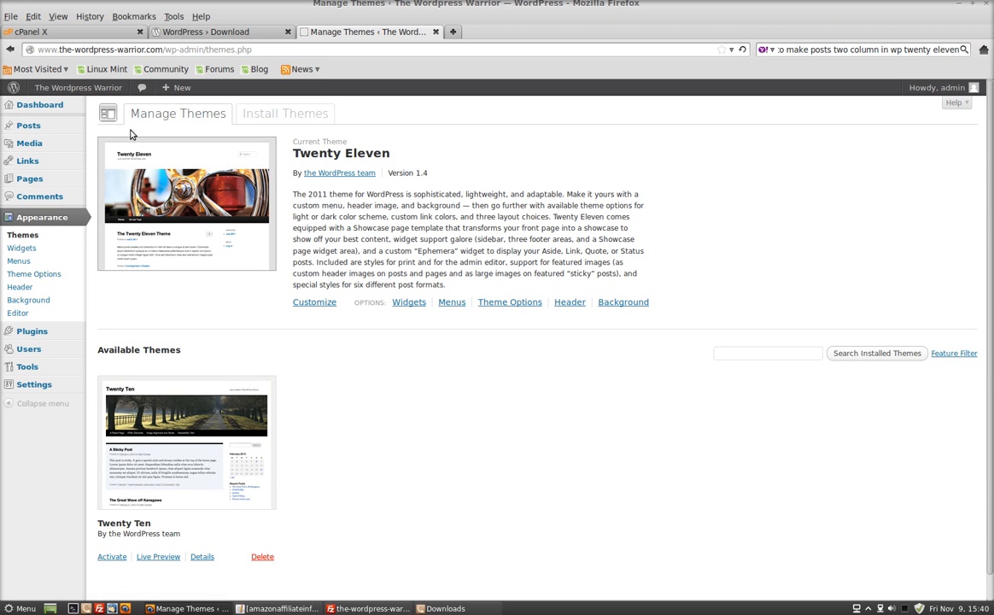
- Visit the public front page of The Wordpress Warrior and look through its content and sidebar
{"action": "left_click", "coordinate": [78, 87]}
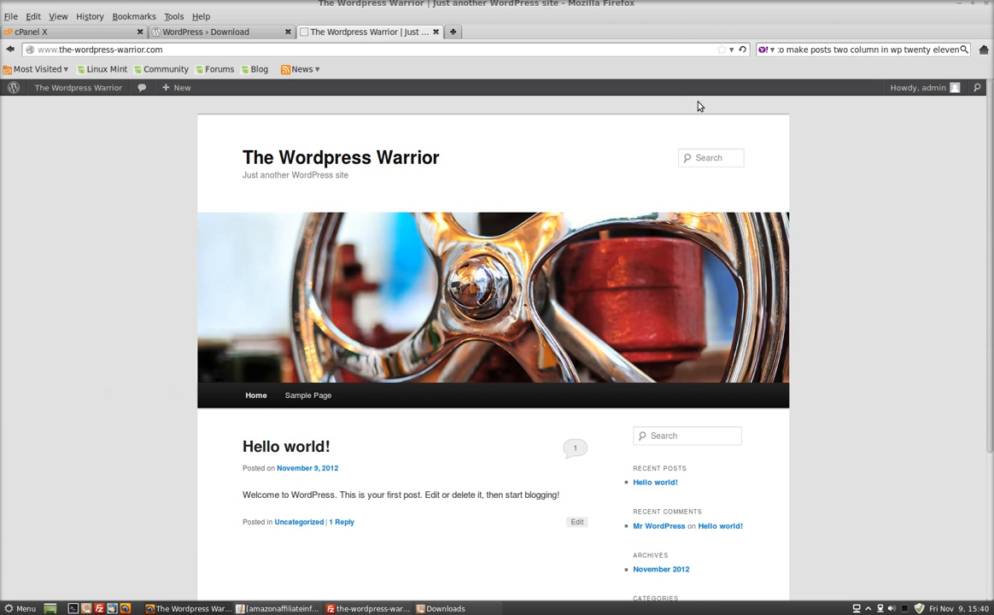
{"action": "scroll", "coordinate": [846, 167], "scroll_direction": "down", "scroll_amount": 4}
{"action": "scroll", "coordinate": [845, 164], "scroll_direction": "up", "scroll_amount": 3}
{"action": "scroll", "coordinate": [845, 164], "scroll_direction": "down", "scroll_amount": 3}
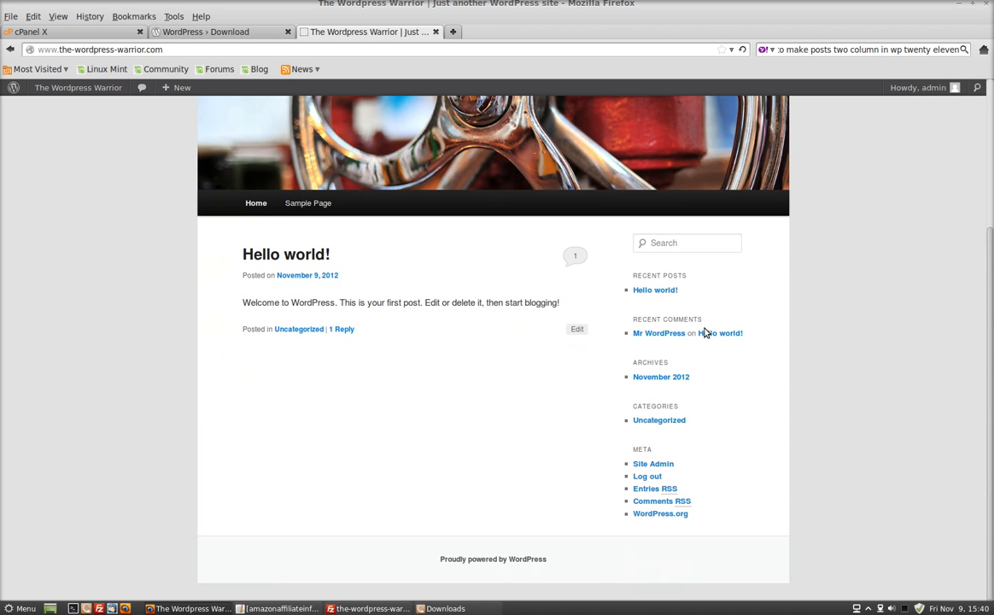
- Open the recent post "Hello world!" and view its comment and reply form
{"action": "left_click", "coordinate": [641, 291]}
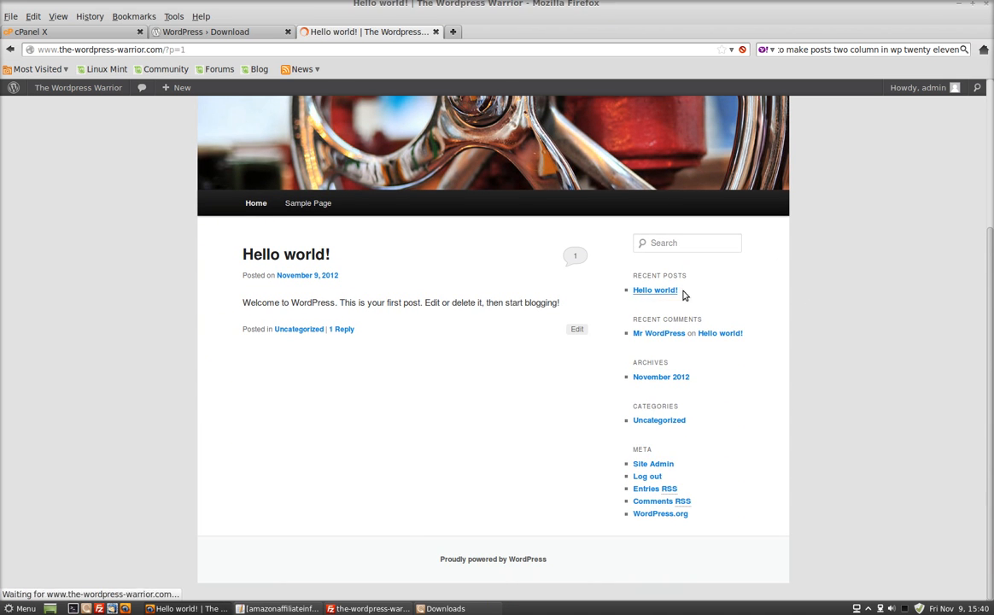
{"action": "scroll", "coordinate": [778, 265], "scroll_direction": "down", "scroll_amount": 5}
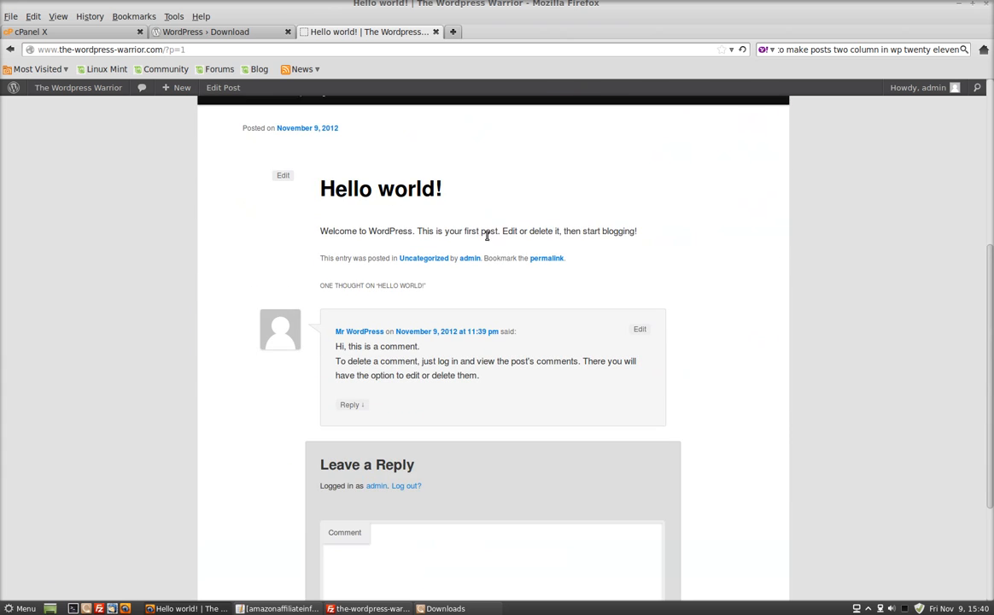
{"action": "scroll", "coordinate": [471, 339], "scroll_direction": "down", "scroll_amount": 3}
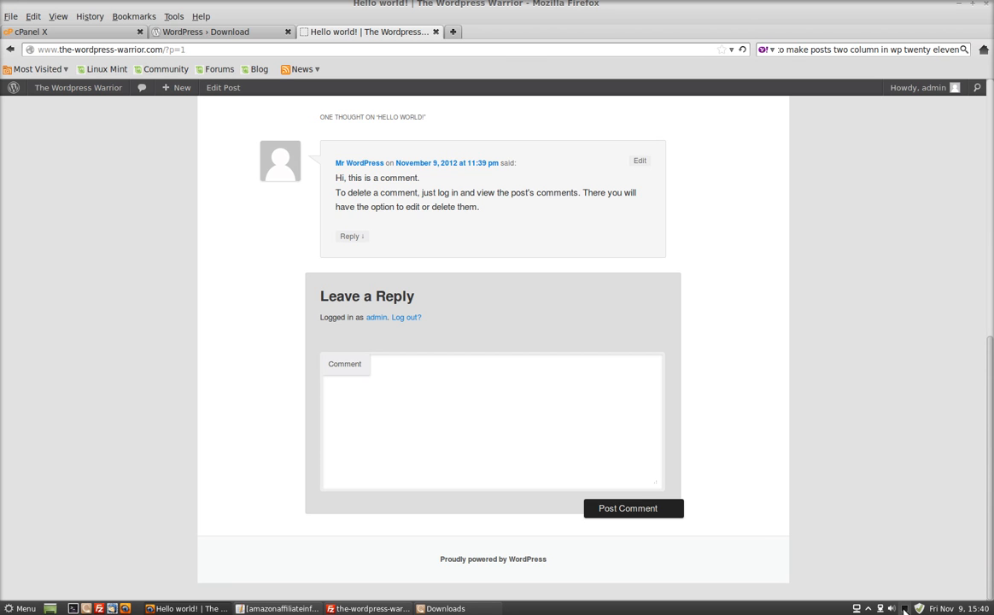
{"action": "right_click", "coordinate": [904, 609]}
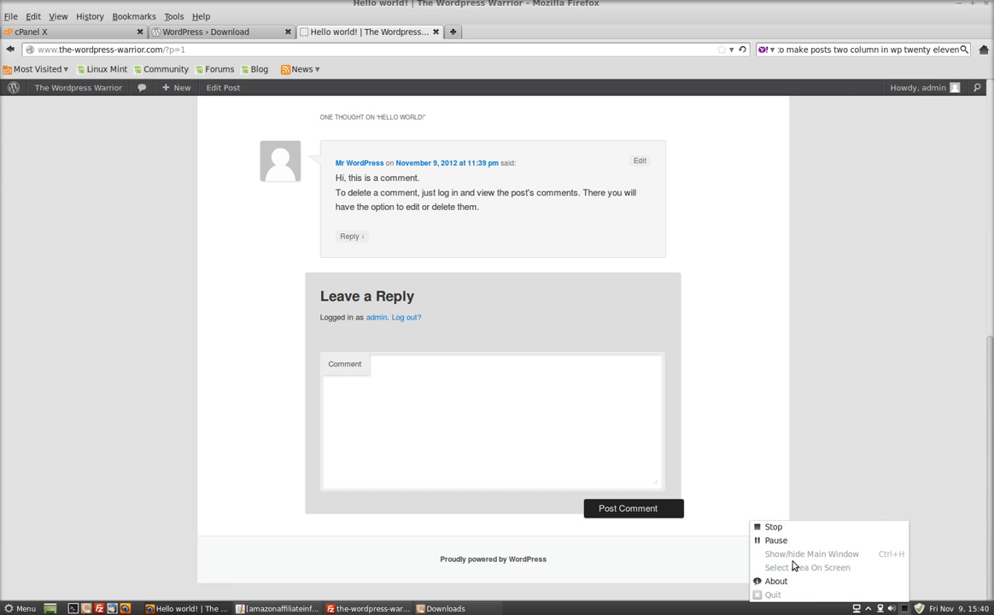